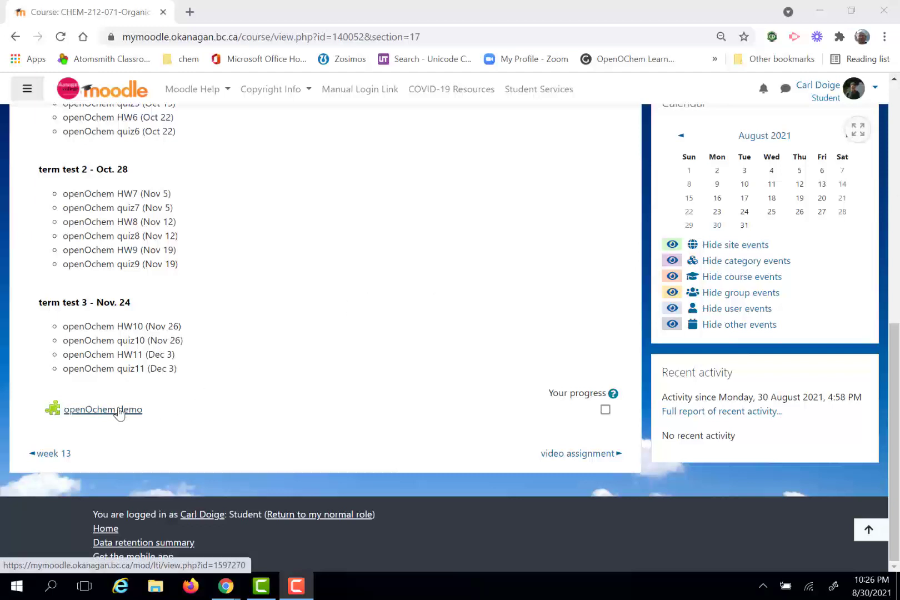
- Open the openOchem demo activity from the Moodle course page and start an attempt
{"action": "left_click", "coordinate": [118, 411]}
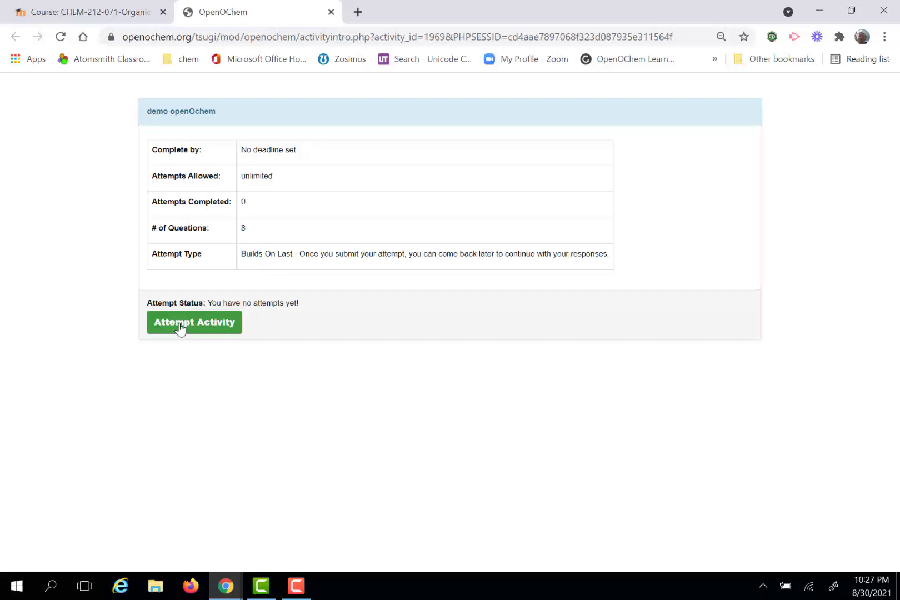
{"action": "left_click", "coordinate": [180, 329]}
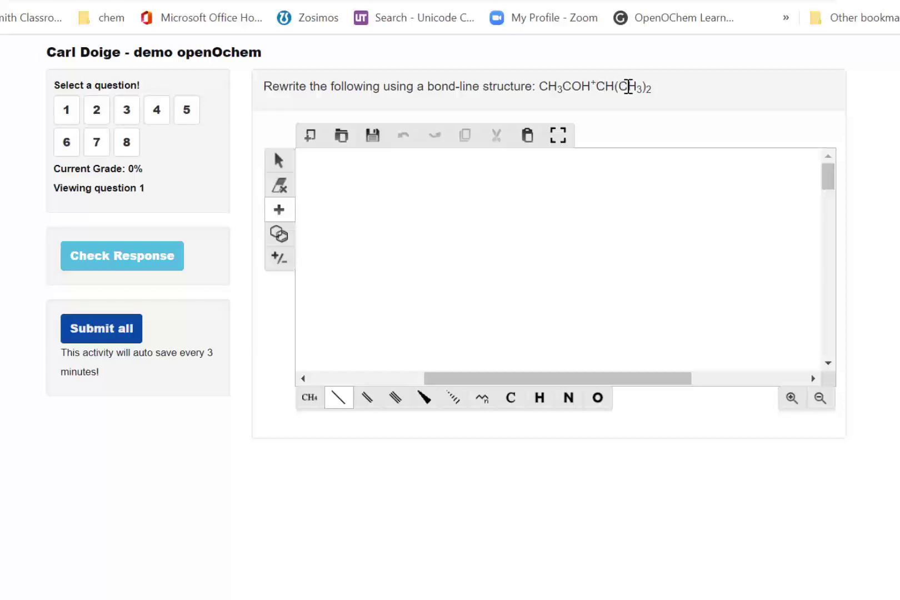
- Draw the six-carbon skeleton for question 1: two bonded central carbons, each carrying two single-bonded methyl branches
{"action": "left_click", "coordinate": [532, 242]}
{"action": "left_click", "coordinate": [532, 243]}
{"action": "left_click", "coordinate": [531, 249]}
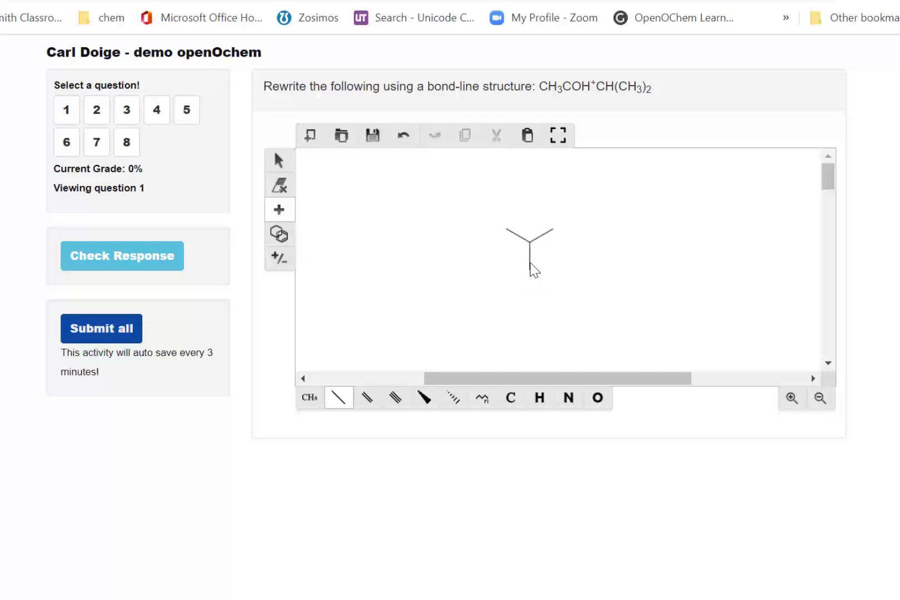
{"action": "left_click", "coordinate": [507, 230]}
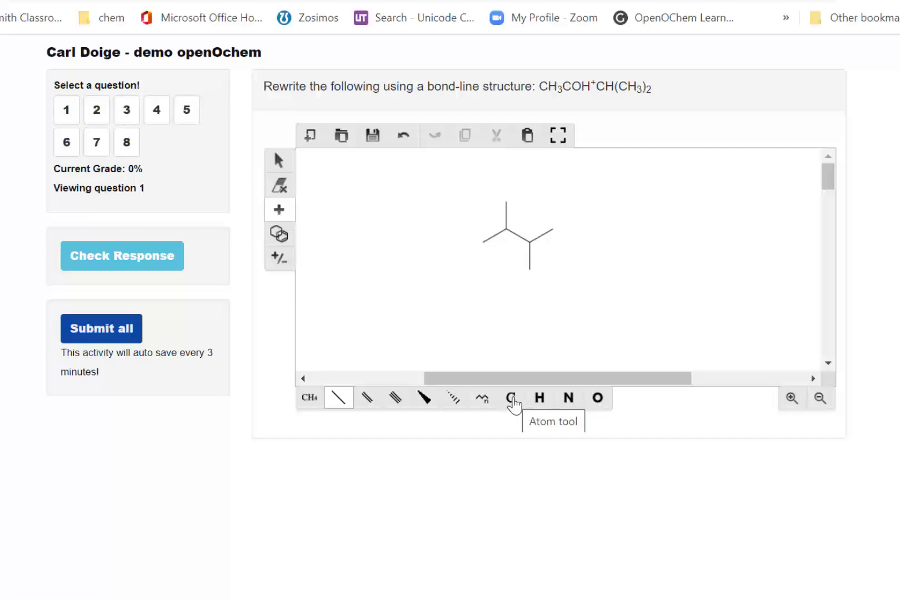
- Try replacing an end carbon of the skeleton with chlorine using the Atom tool, and undo the replacement
{"action": "left_click", "coordinate": [511, 398]}
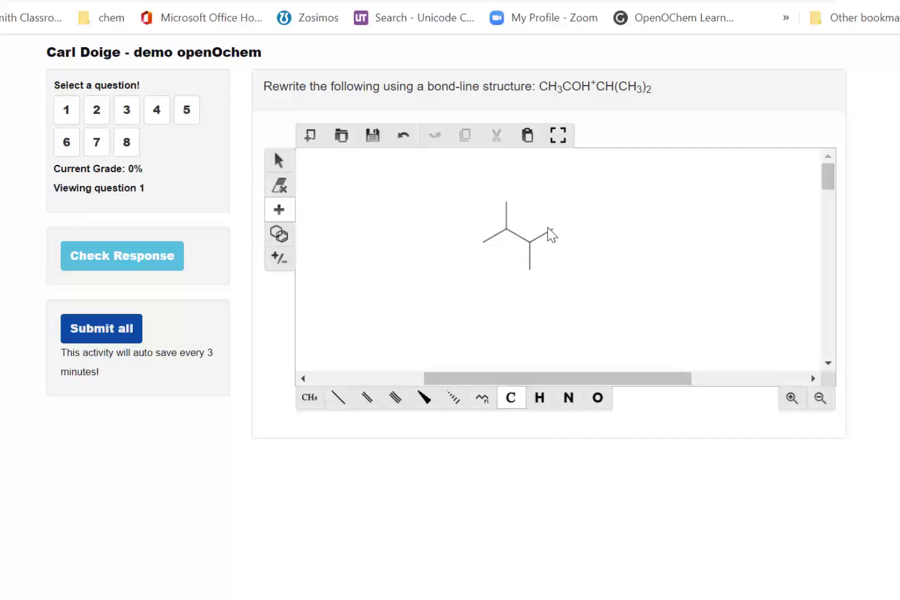
{"action": "left_click", "coordinate": [553, 229]}
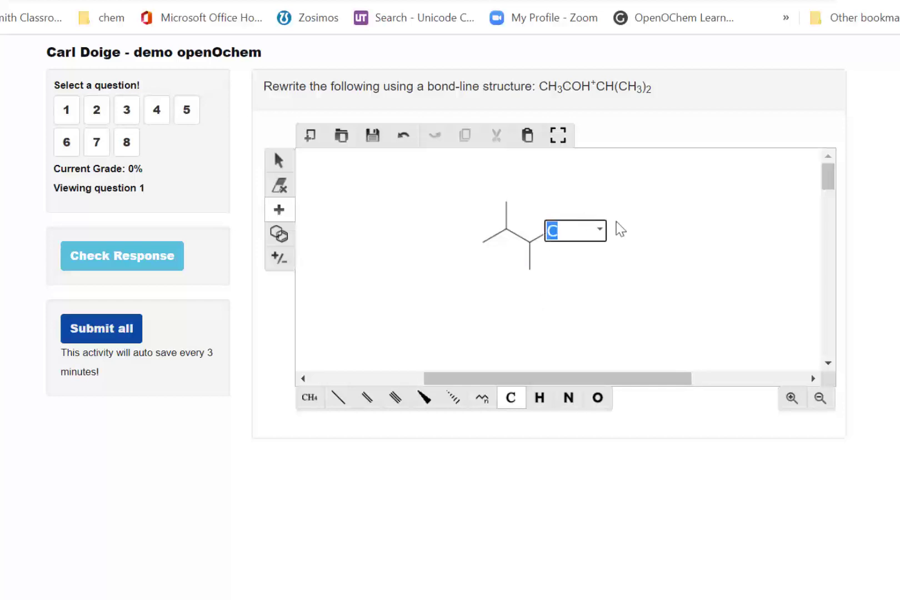
{"action": "left_click", "coordinate": [600, 229]}
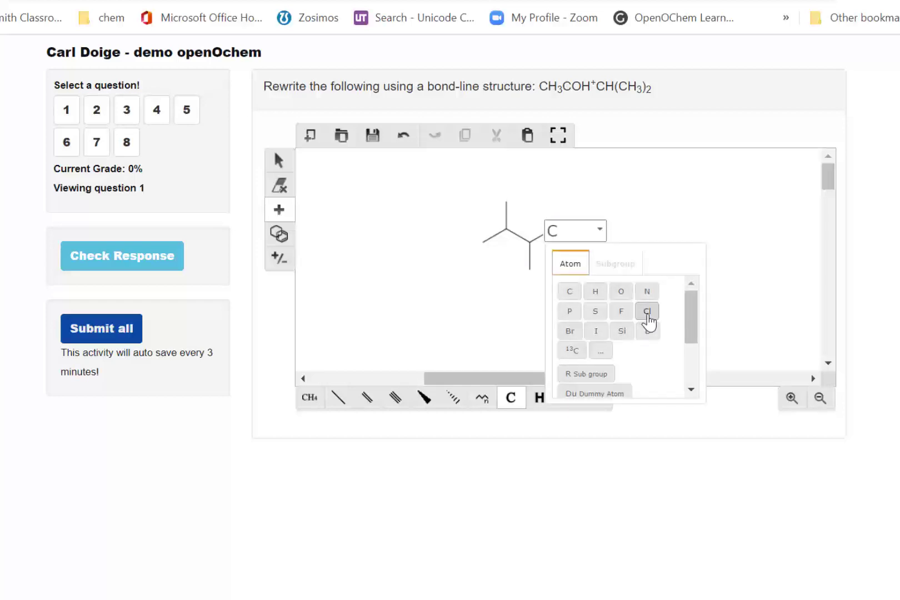
{"action": "left_click", "coordinate": [646, 314]}
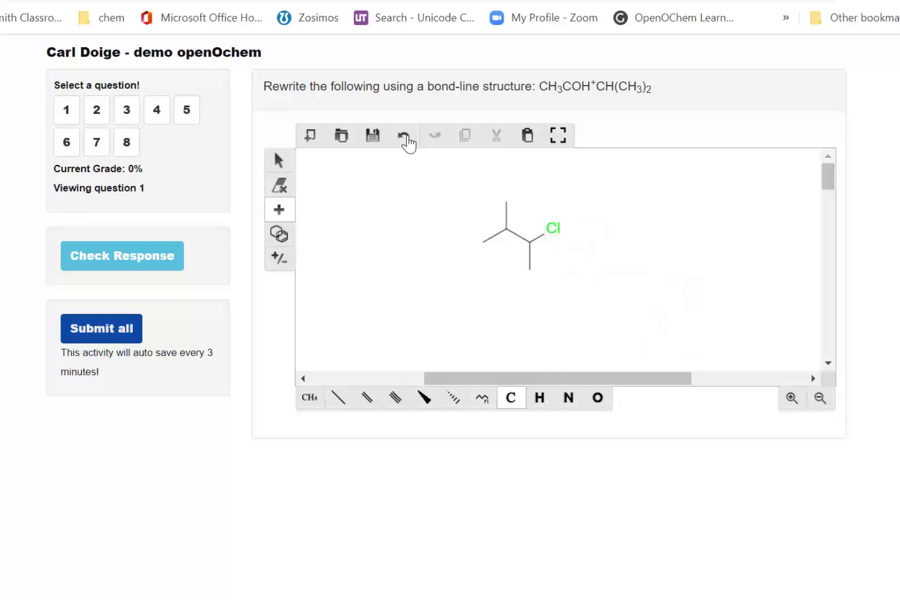
{"action": "left_click", "coordinate": [405, 138]}
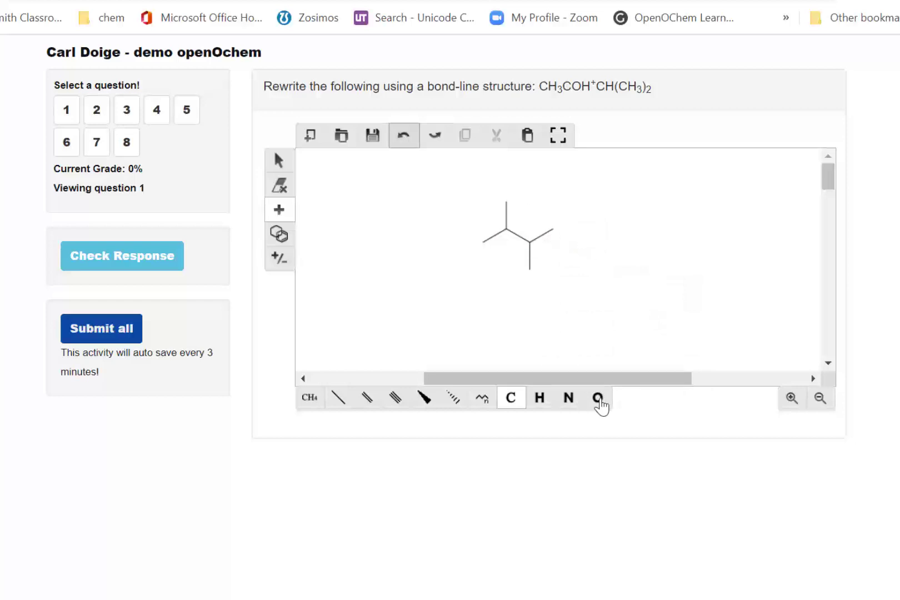
- Replace the methyl carbon at the top of the skeleton with oxygen and make its bond to the chain double
{"action": "left_click", "coordinate": [598, 398]}
{"action": "left_click", "coordinate": [508, 203]}
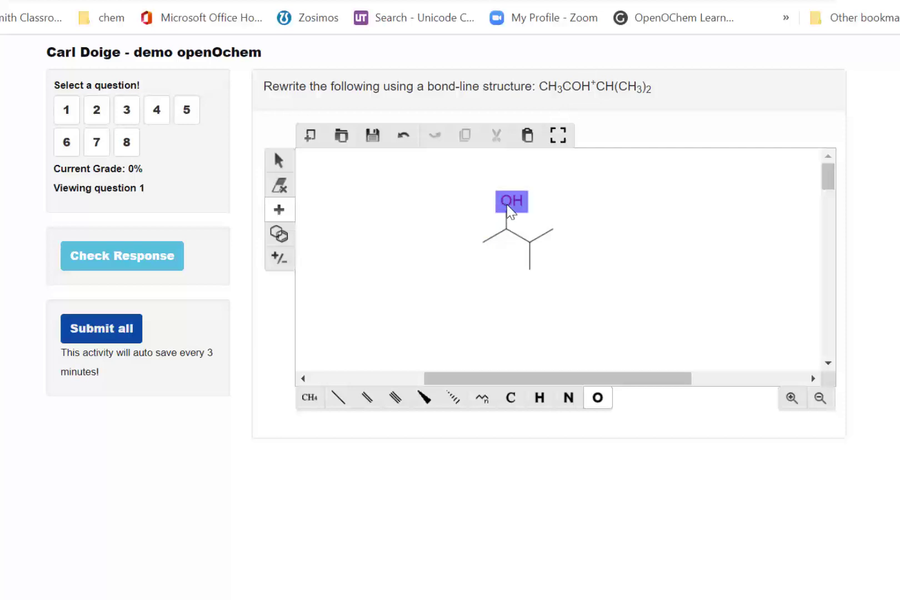
{"action": "left_click", "coordinate": [369, 403]}
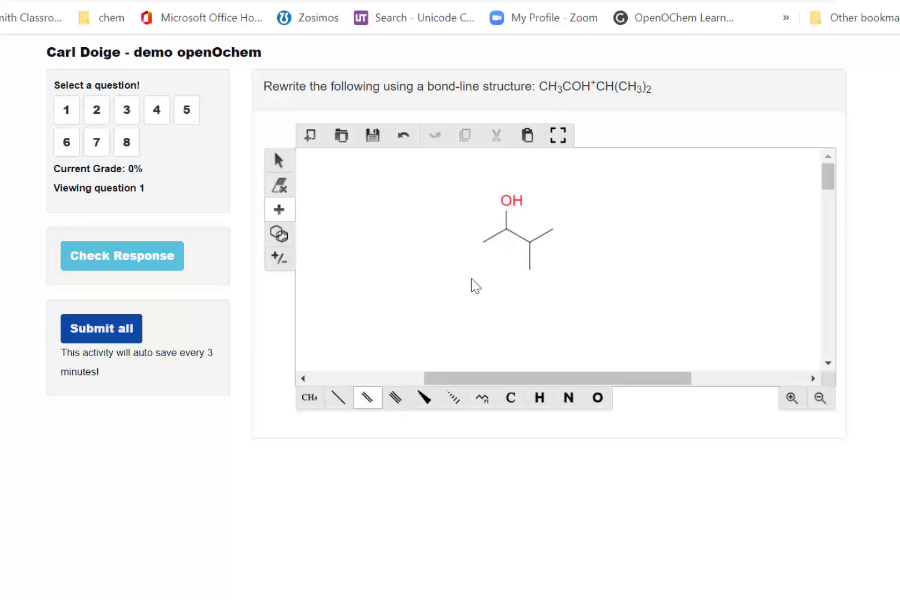
{"action": "left_click", "coordinate": [506, 219]}
- Add a positive charge to the double-bonded oxygen and check the response to question 1
{"action": "left_click", "coordinate": [280, 263]}
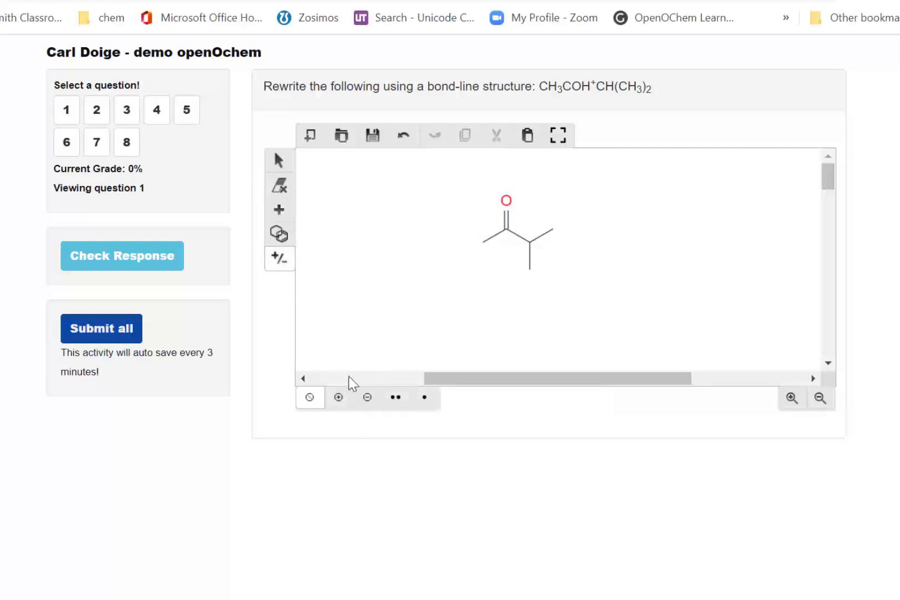
{"action": "left_click", "coordinate": [339, 398]}
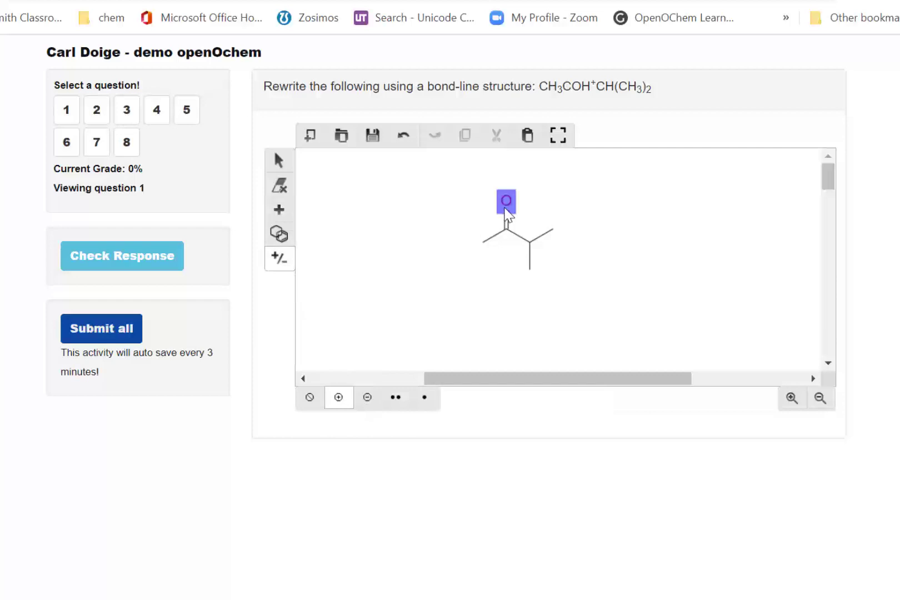
{"action": "left_click", "coordinate": [506, 202]}
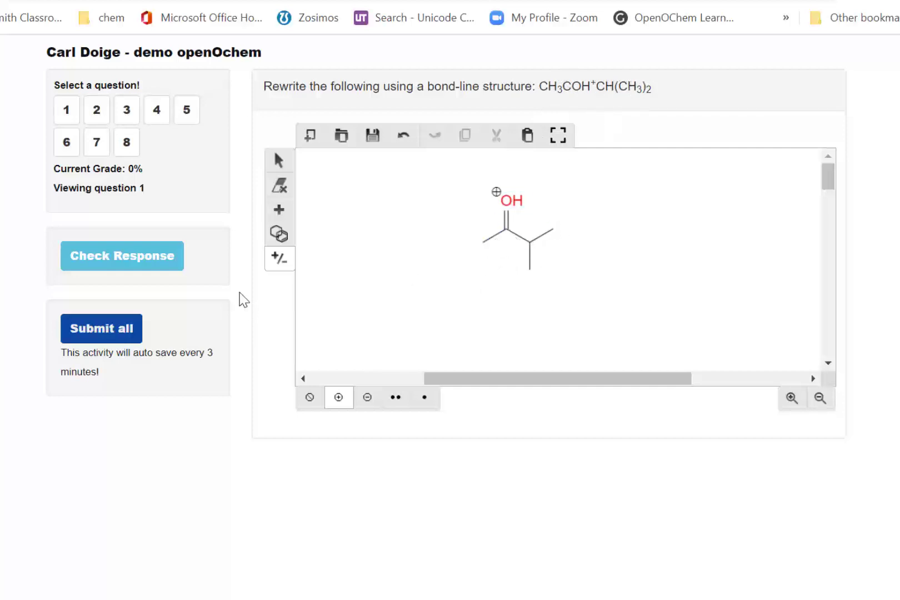
{"action": "left_click", "coordinate": [113, 268]}
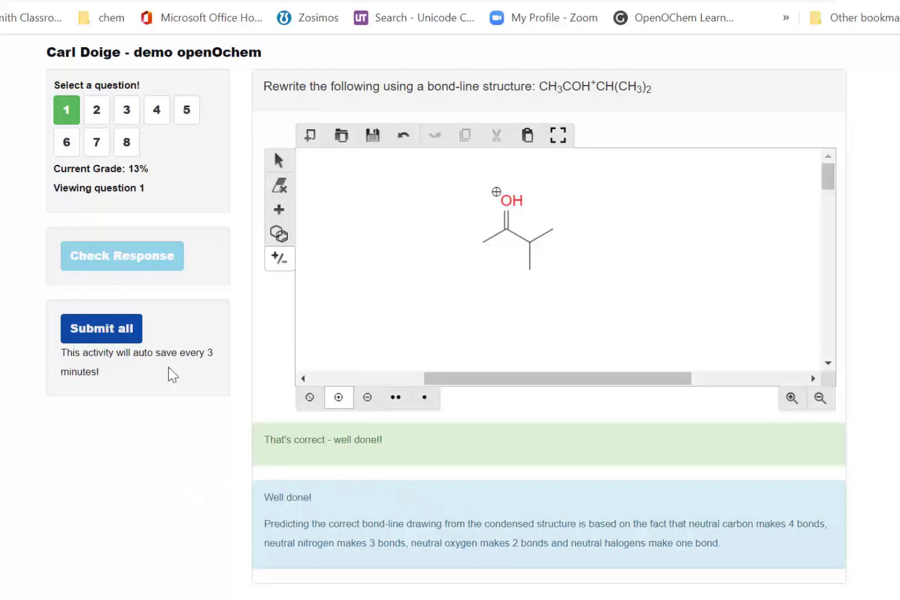
- Open question 2 and place a cyclopentane ring on the drawing canvas
{"action": "left_click", "coordinate": [99, 116]}
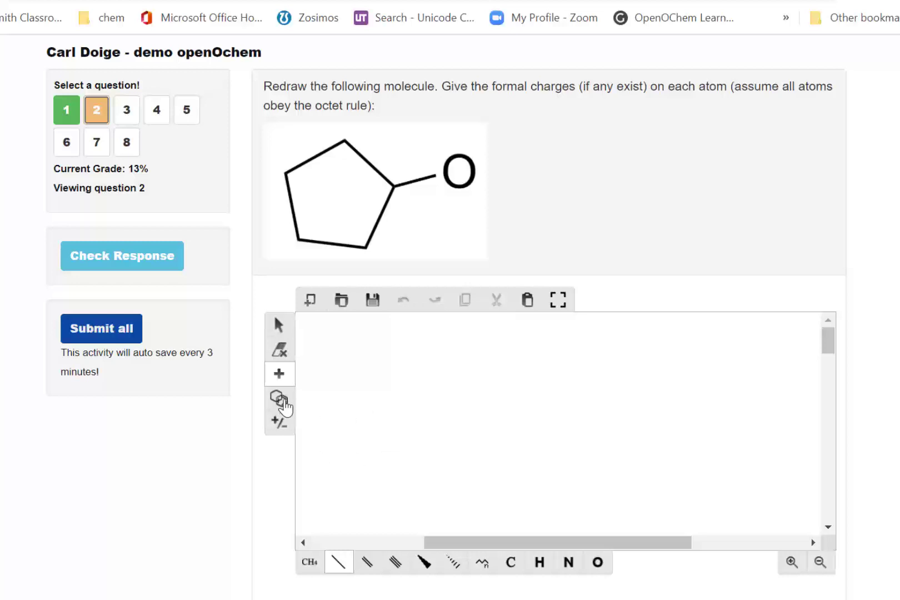
{"action": "left_click", "coordinate": [281, 400]}
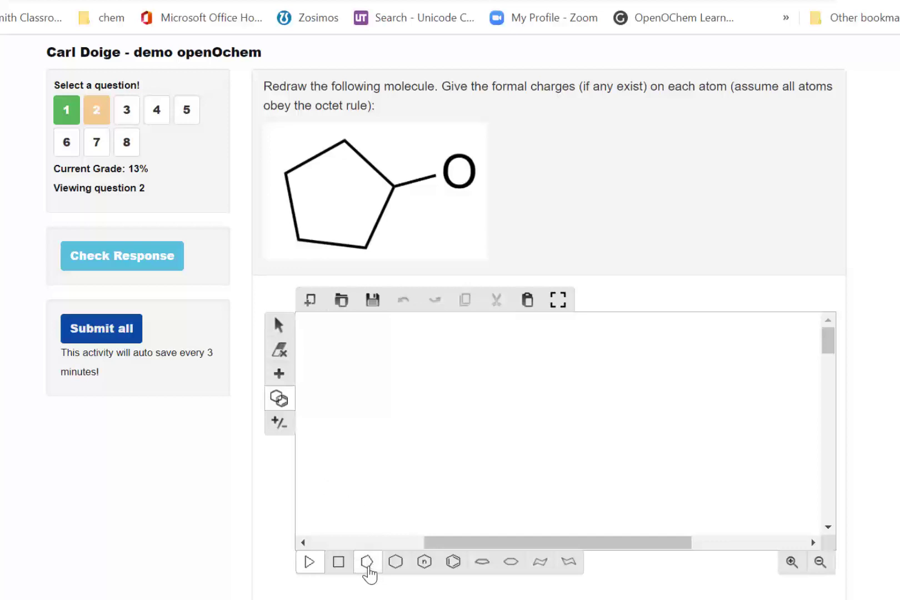
{"action": "left_click", "coordinate": [367, 563]}
{"action": "left_click", "coordinate": [395, 438]}
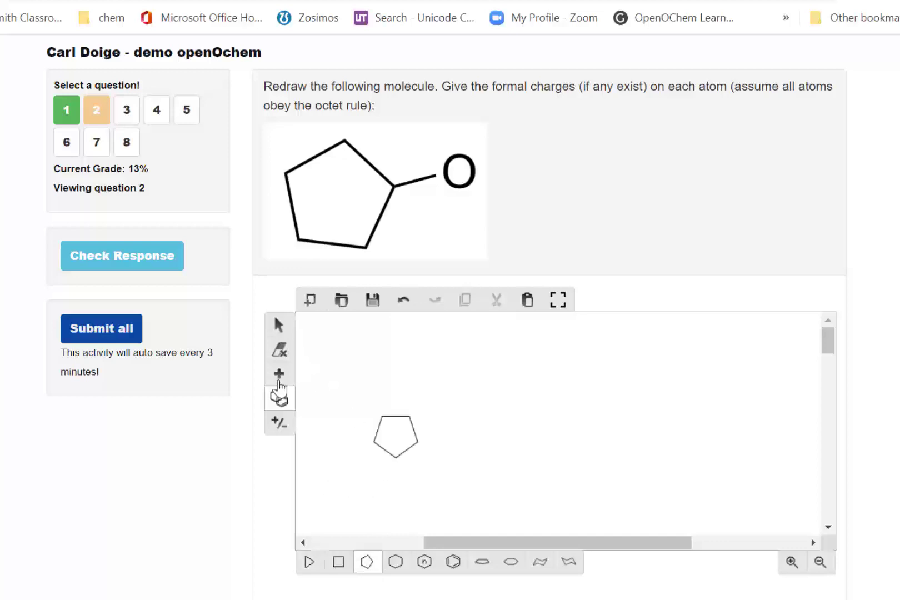
- Add a single bond to the upper-right carbon of the cyclopentane ring and make its end atom oxygen
{"action": "left_click", "coordinate": [278, 380]}
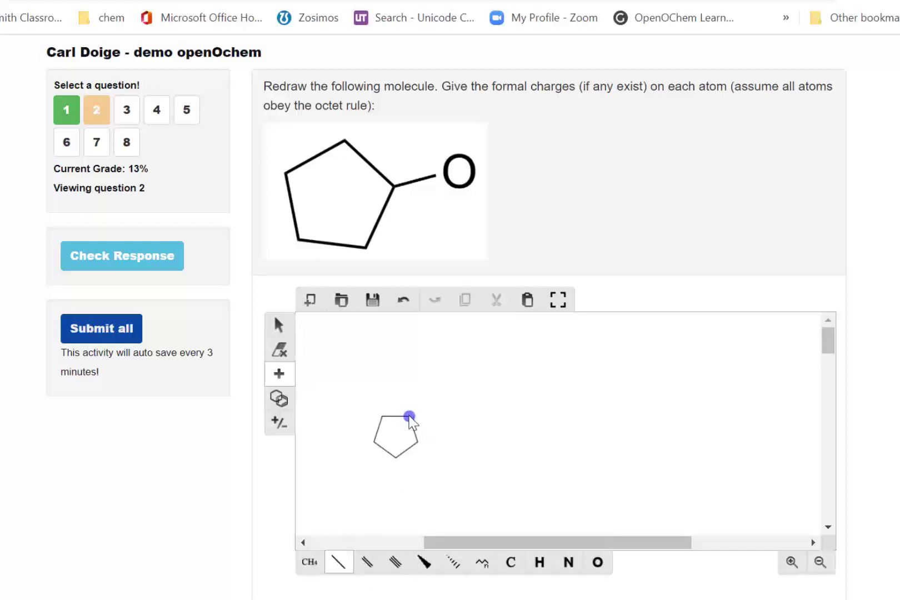
{"action": "left_click", "coordinate": [410, 417]}
{"action": "left_click", "coordinate": [598, 563]}
{"action": "left_click", "coordinate": [425, 396]}
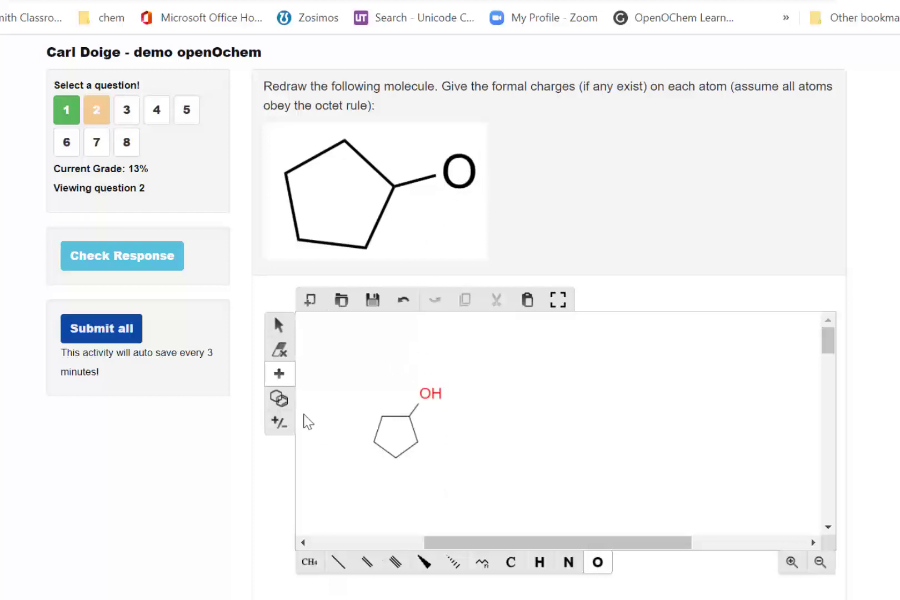
- Give the oxygen on the cyclopentane ring a formal negative charge and check the response to question 2
{"action": "left_click", "coordinate": [280, 429]}
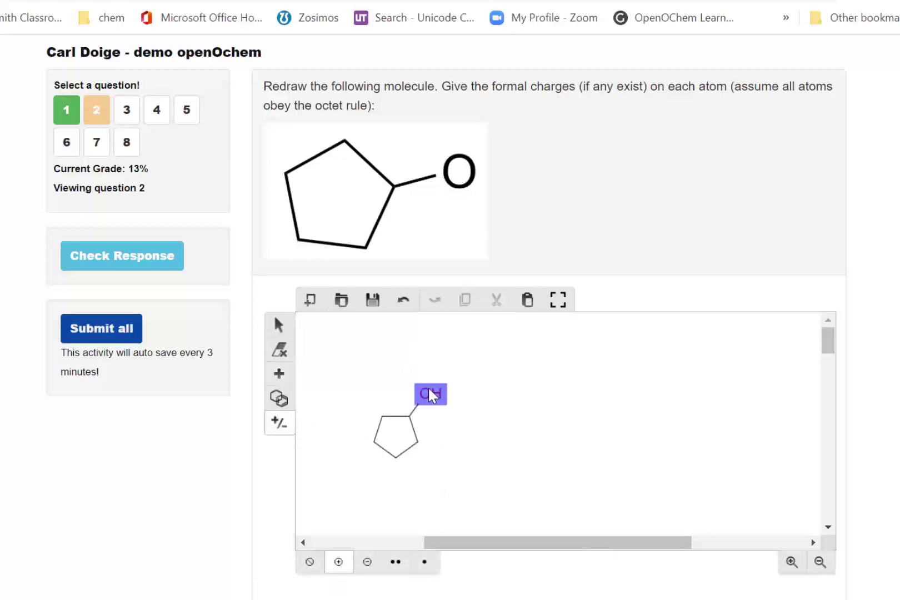
{"action": "left_click", "coordinate": [431, 395]}
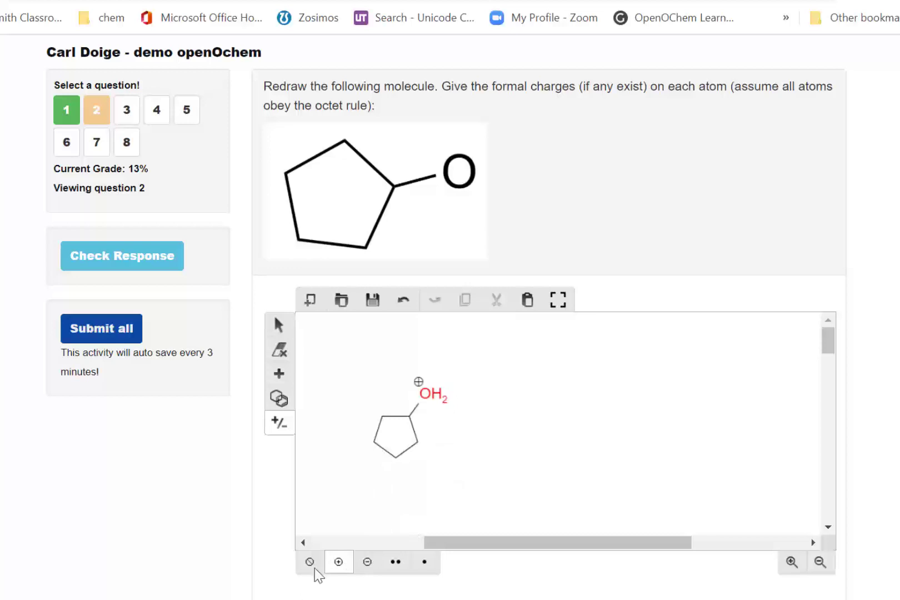
{"action": "left_click", "coordinate": [367, 563]}
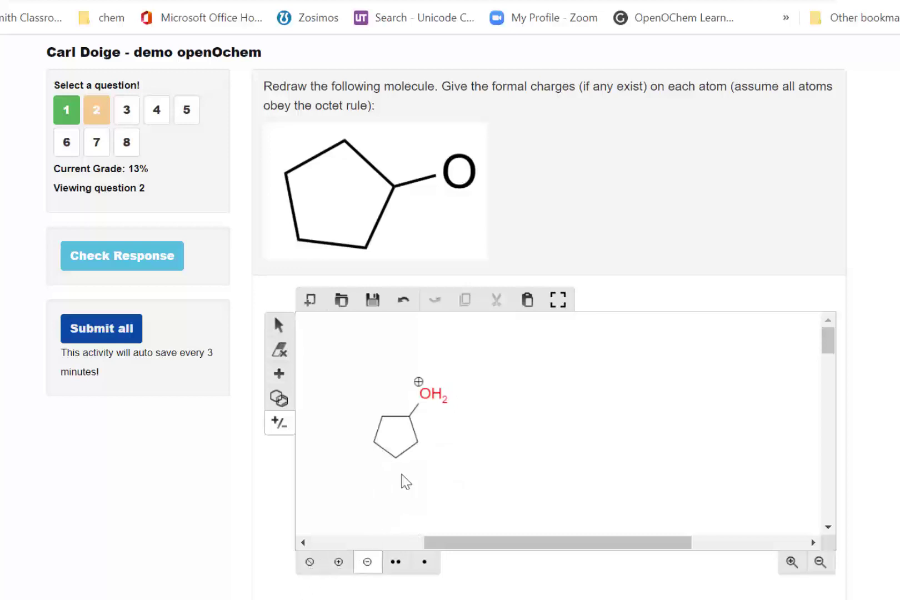
{"action": "left_click", "coordinate": [433, 400]}
{"action": "left_click", "coordinate": [433, 400]}
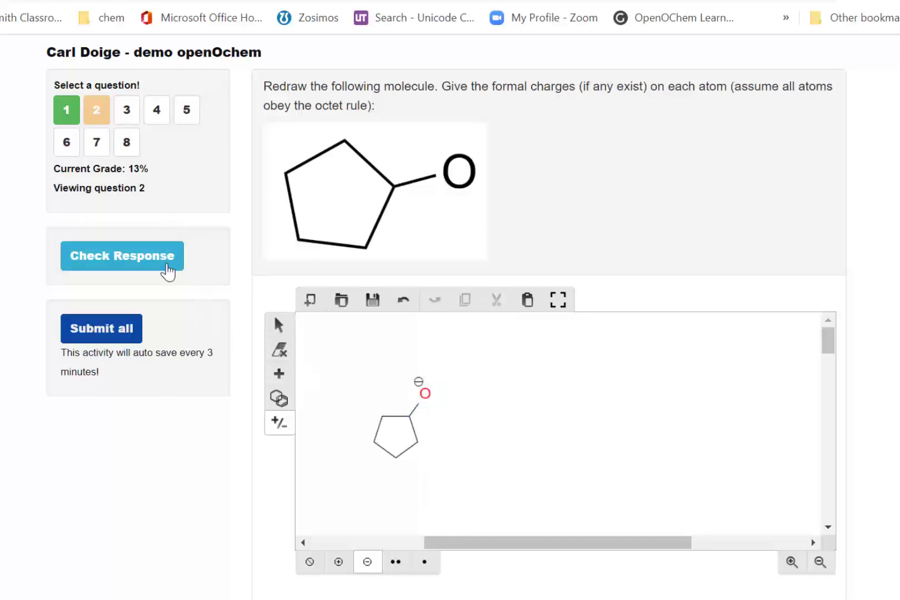
{"action": "left_click", "coordinate": [160, 264]}
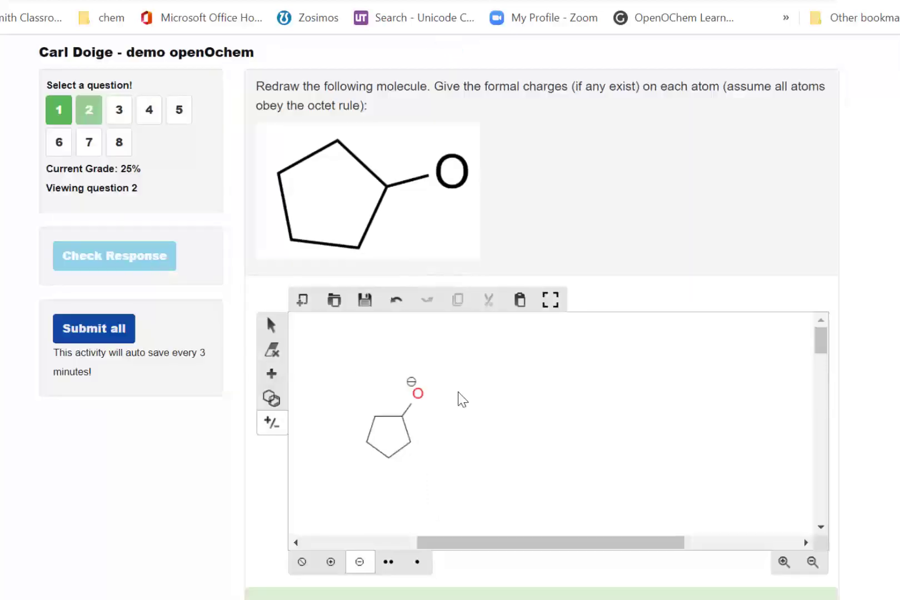
- Try answering question 3 by marquee-selecting the ring carbon bonded to HN and the next two ring carbons, and check the response
{"action": "left_click", "coordinate": [121, 122]}
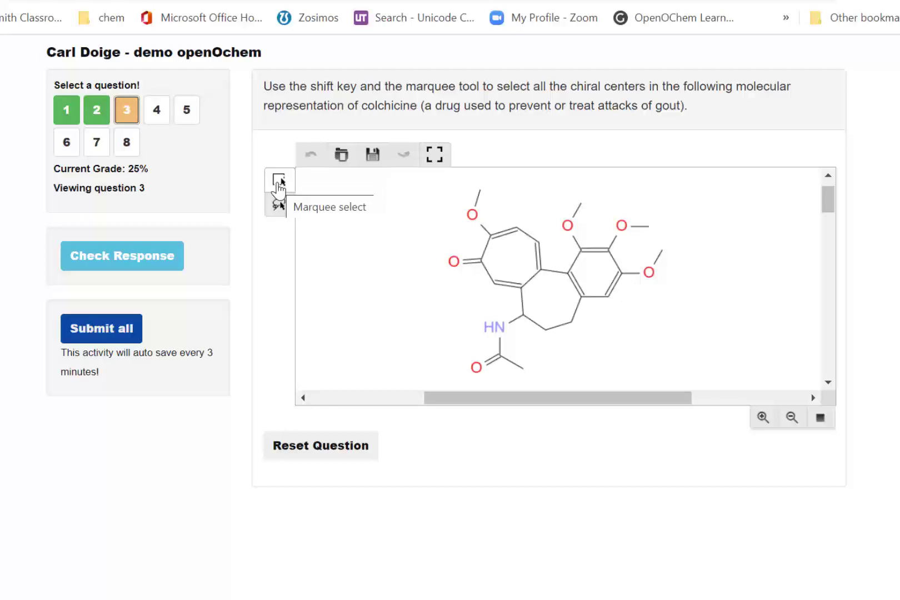
{"action": "left_click", "coordinate": [278, 181]}
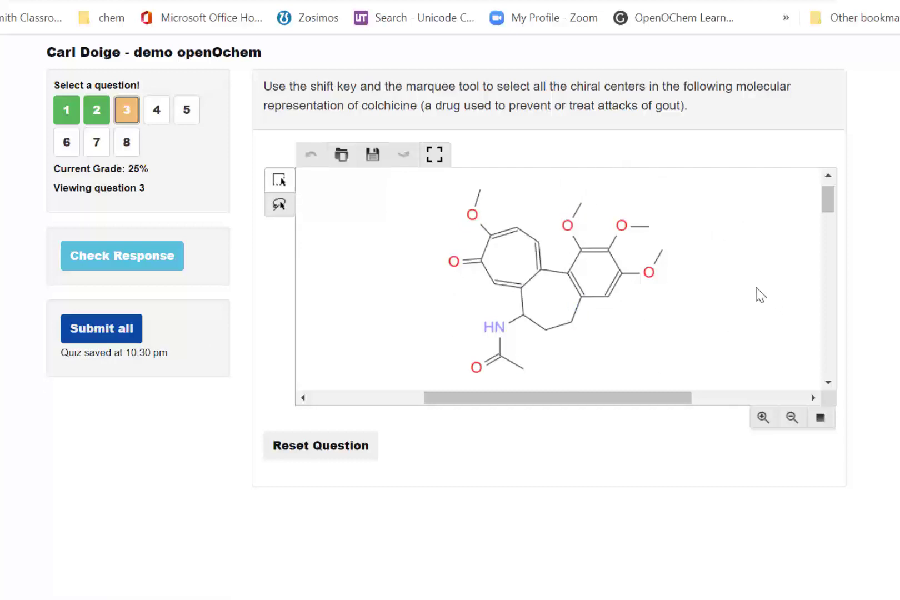
{"action": "left_click", "coordinate": [524, 314]}
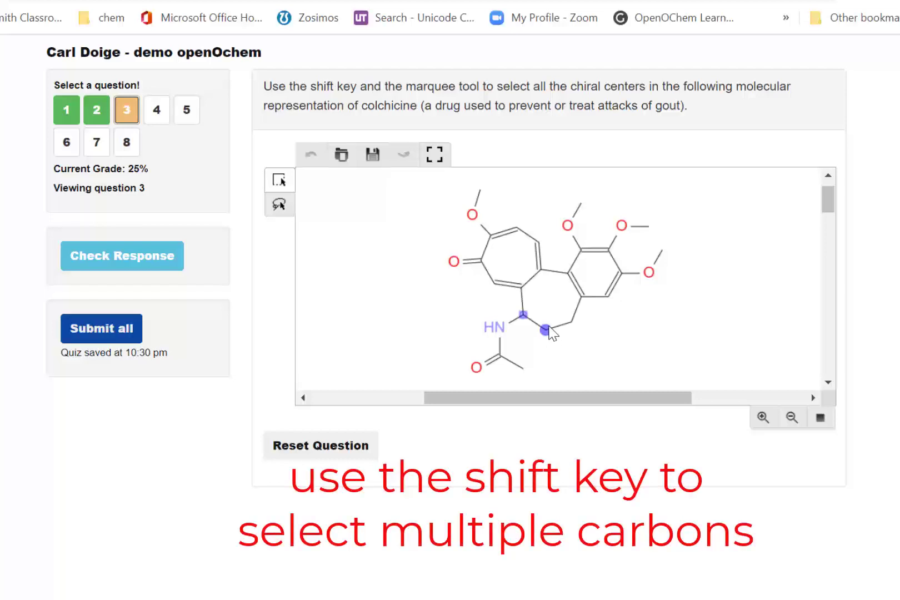
{"action": "left_click", "coordinate": [549, 331], "text": "shift"}
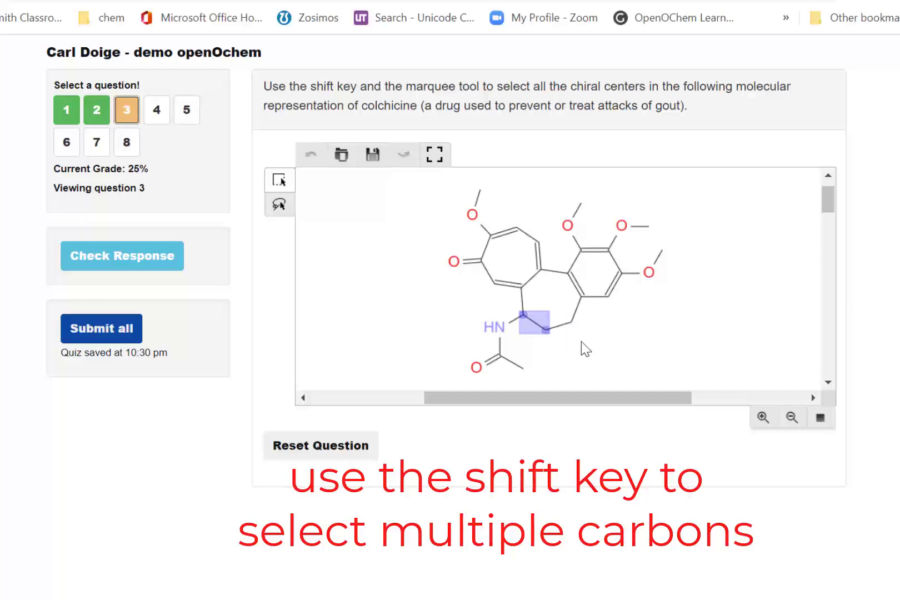
{"action": "left_click", "coordinate": [571, 322], "text": "shift"}
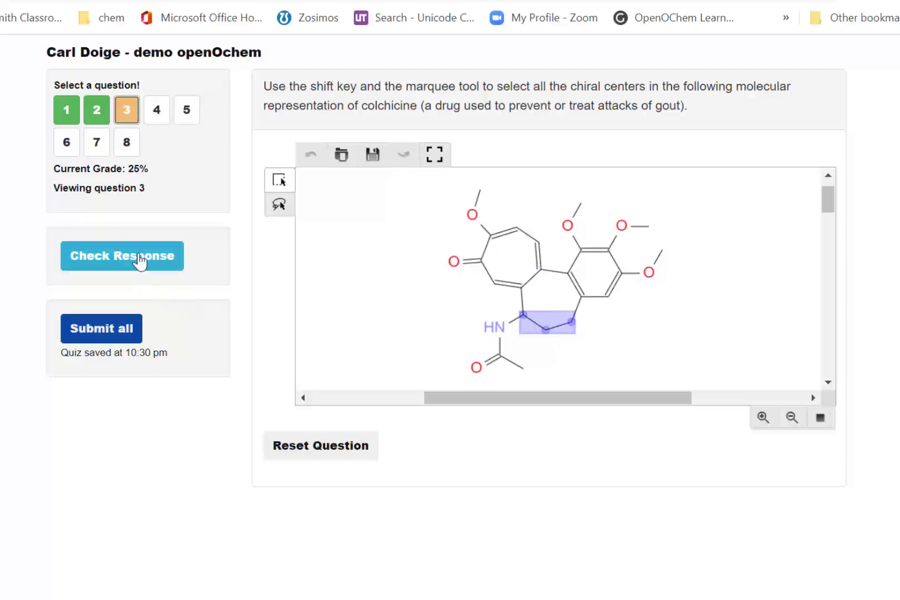
{"action": "left_click", "coordinate": [140, 259]}
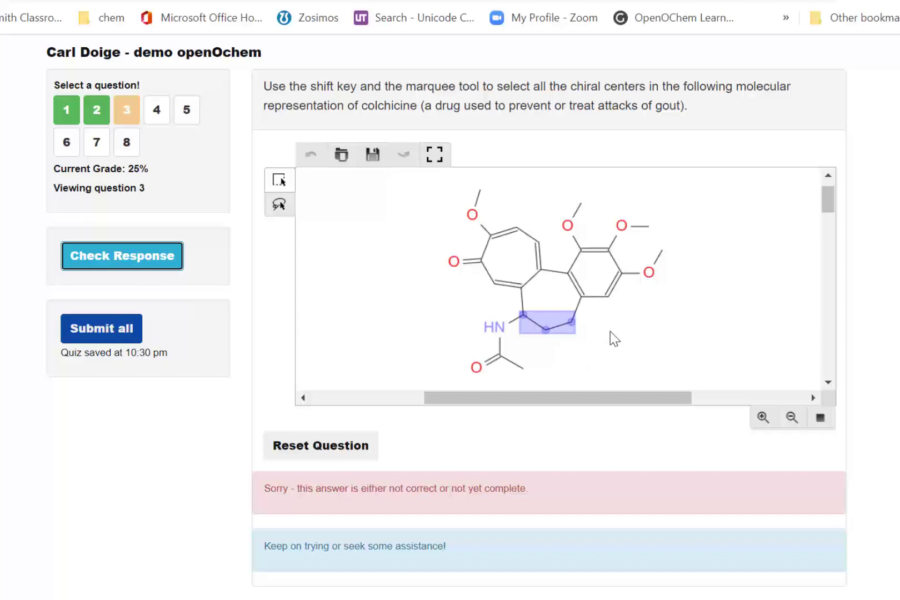
- Clear the selection, select only the ring carbon bonded to HN as the chiral center, and check the response
{"action": "left_click", "coordinate": [636, 343]}
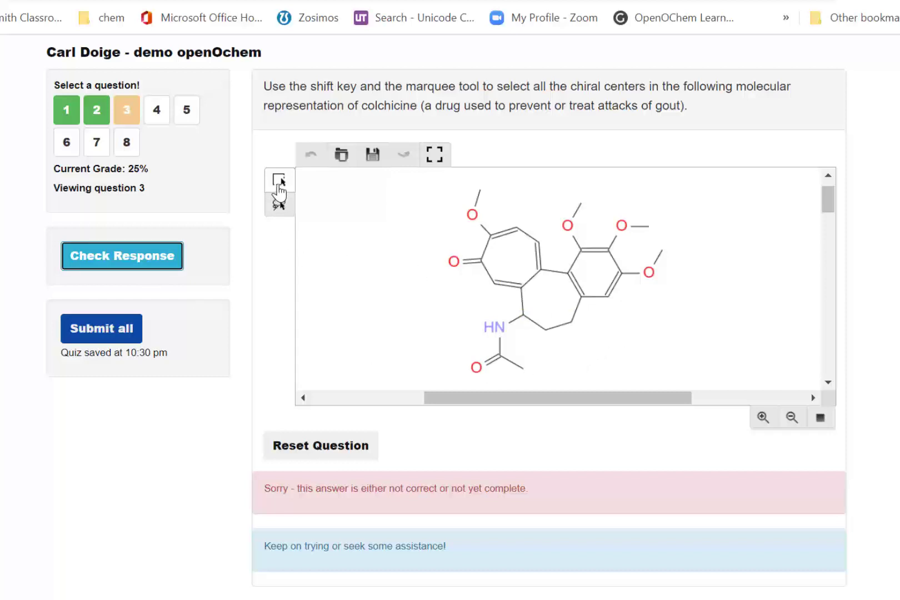
{"action": "left_click", "coordinate": [279, 184]}
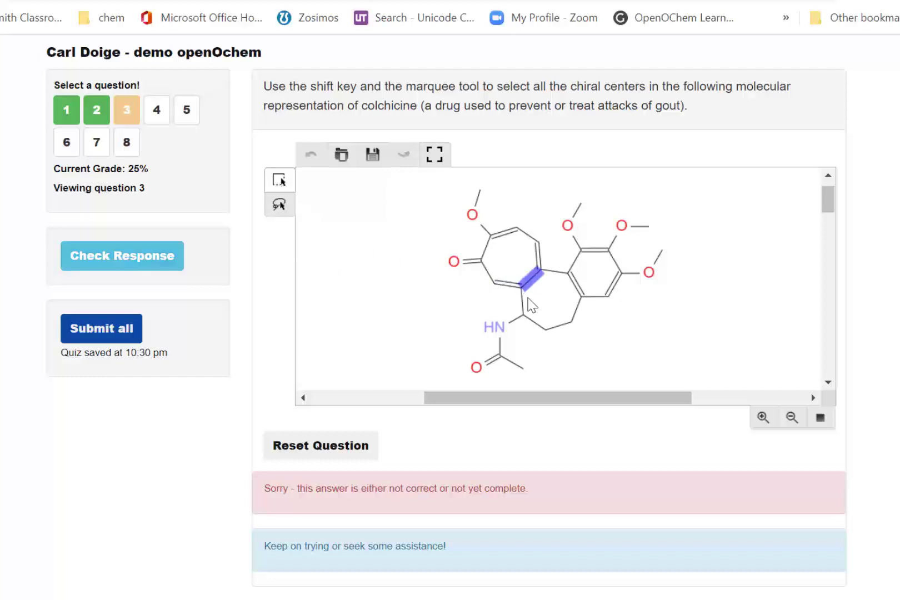
{"action": "left_click", "coordinate": [524, 314]}
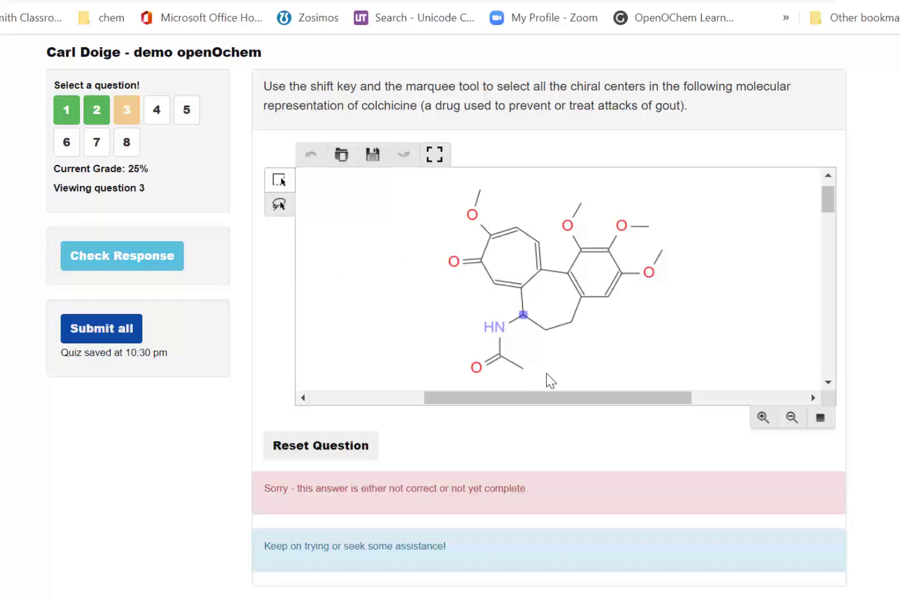
{"action": "left_click", "coordinate": [120, 255]}
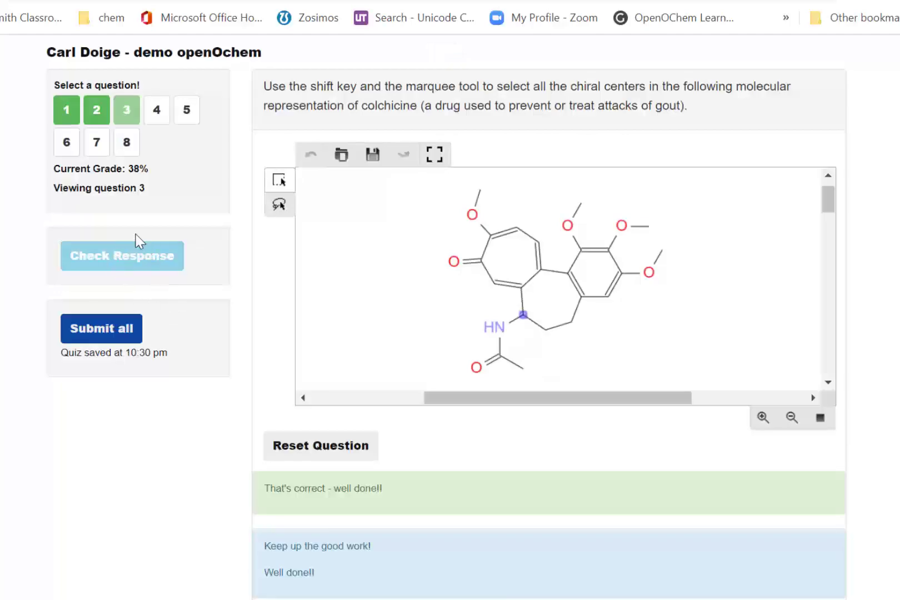
- Open question 4 and draw a full curved arrow from the first structure's ring double bond to the bond leading to its charged carbon
{"action": "left_click", "coordinate": [156, 122]}
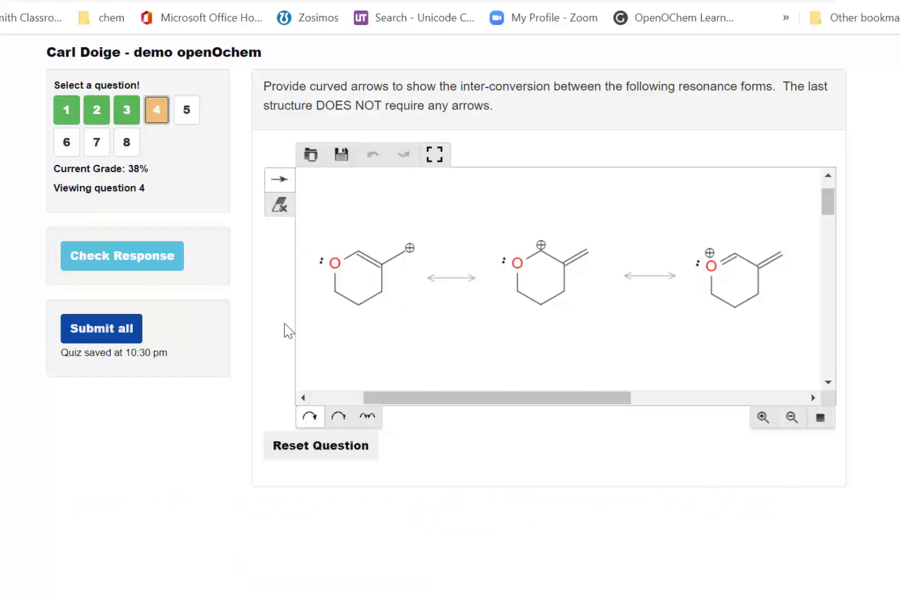
{"action": "left_click", "coordinate": [309, 418]}
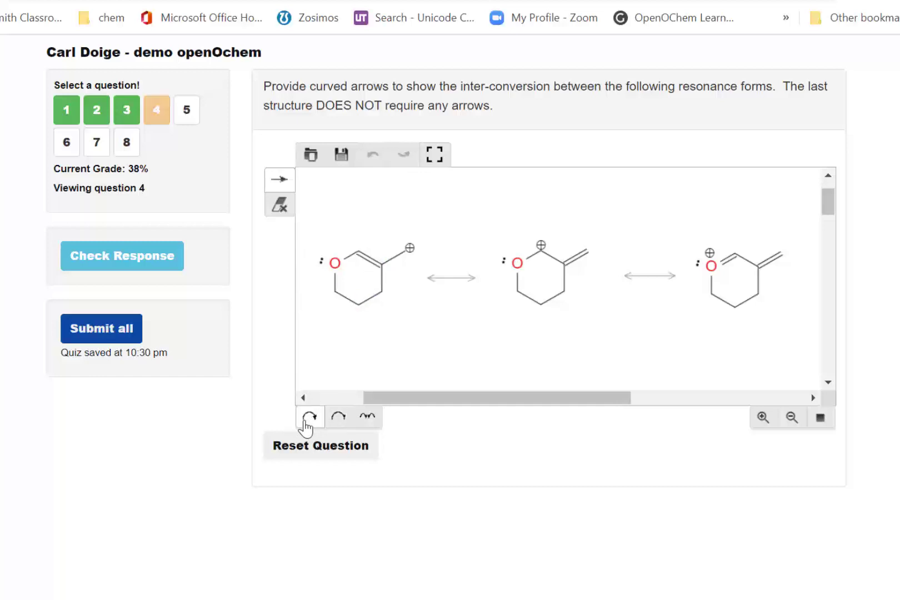
{"action": "left_click", "coordinate": [314, 424]}
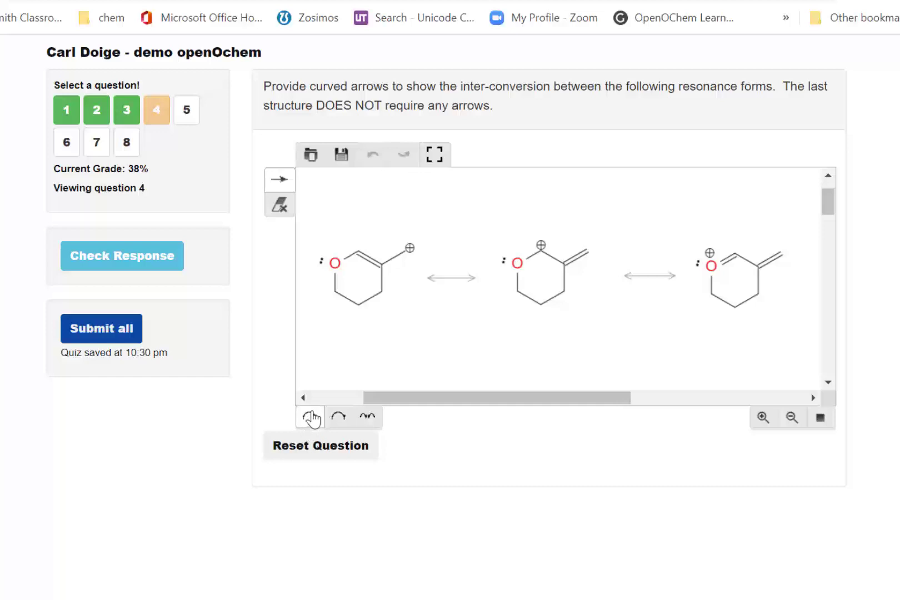
{"action": "left_click", "coordinate": [368, 268]}
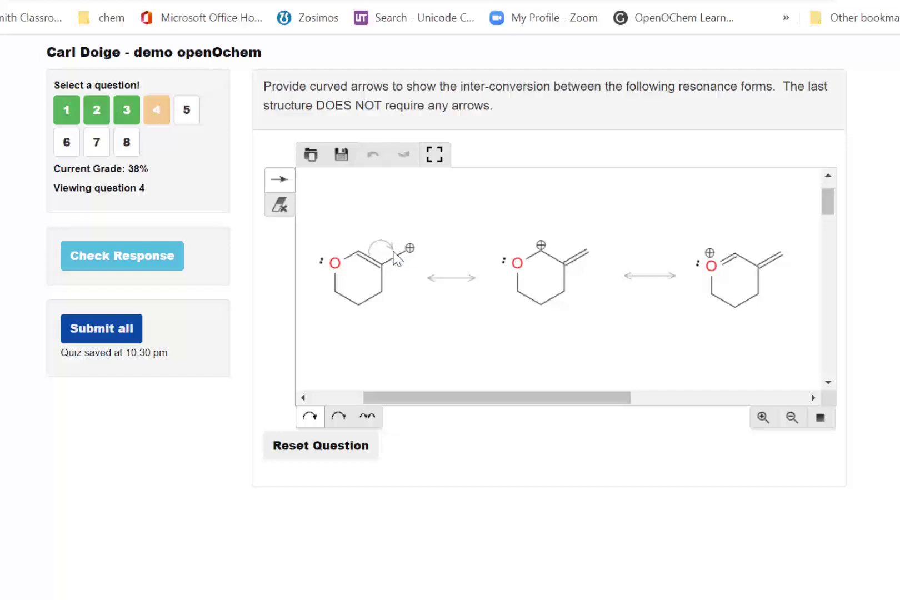
{"action": "left_click", "coordinate": [396, 261]}
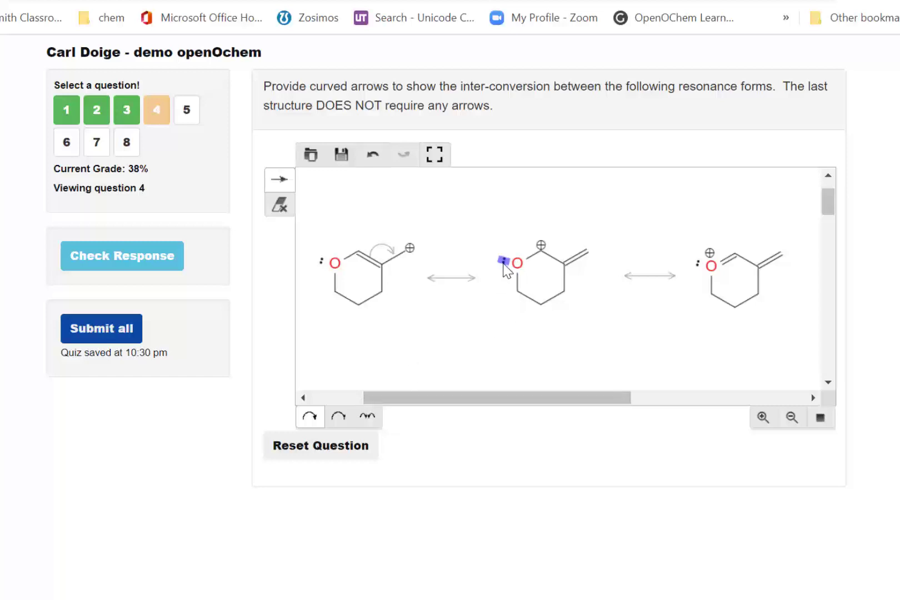
- Draw a curved arrow from the second structure's oxygen lone pair to the bond between oxygen and the charged carbon, and check the response
{"action": "left_click_drag", "start_coordinate": [504, 264], "coordinate": [533, 259]}
{"action": "left_click", "coordinate": [117, 257]}
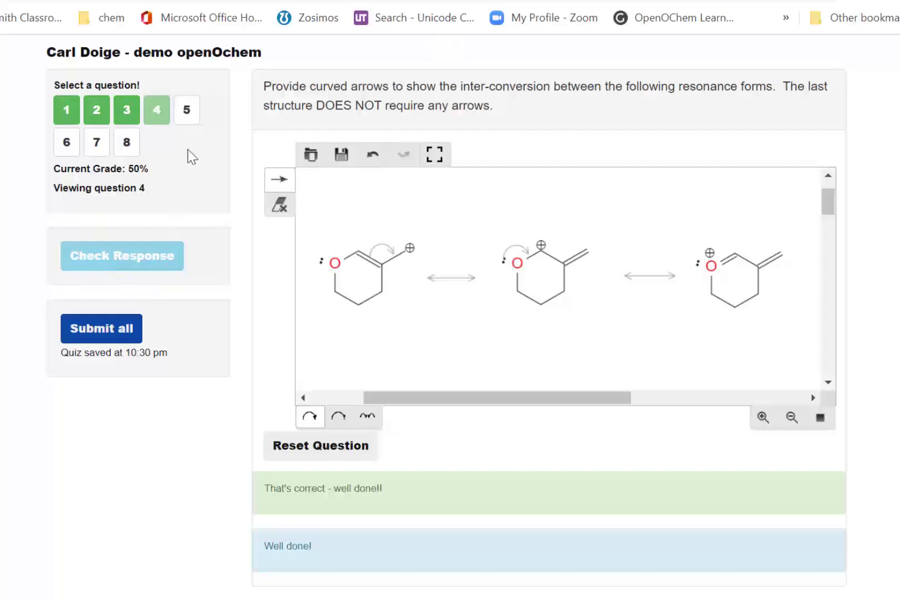
- Open question 5 and place a cyclohexane ring in the empty drawing area
{"action": "left_click", "coordinate": [186, 111]}
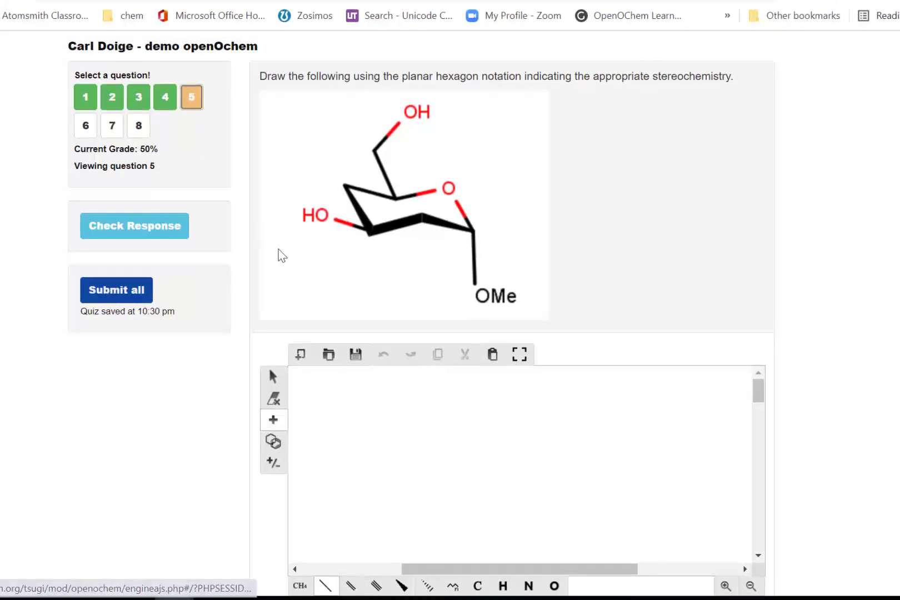
{"action": "scroll", "coordinate": [735, 225], "scroll_direction": "down", "scroll_amount": 1}
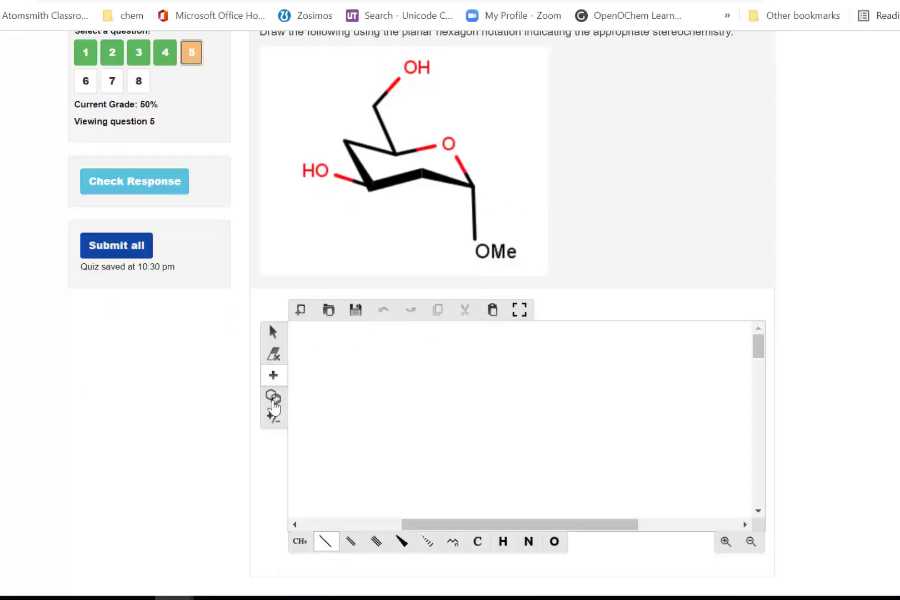
{"action": "left_click", "coordinate": [273, 398]}
{"action": "left_click", "coordinate": [380, 549]}
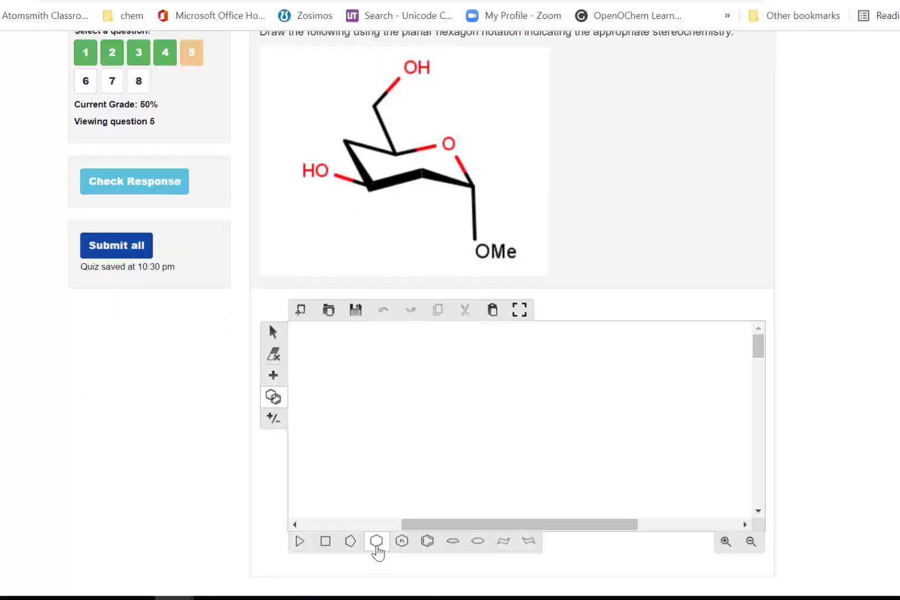
{"action": "left_click", "coordinate": [395, 428]}
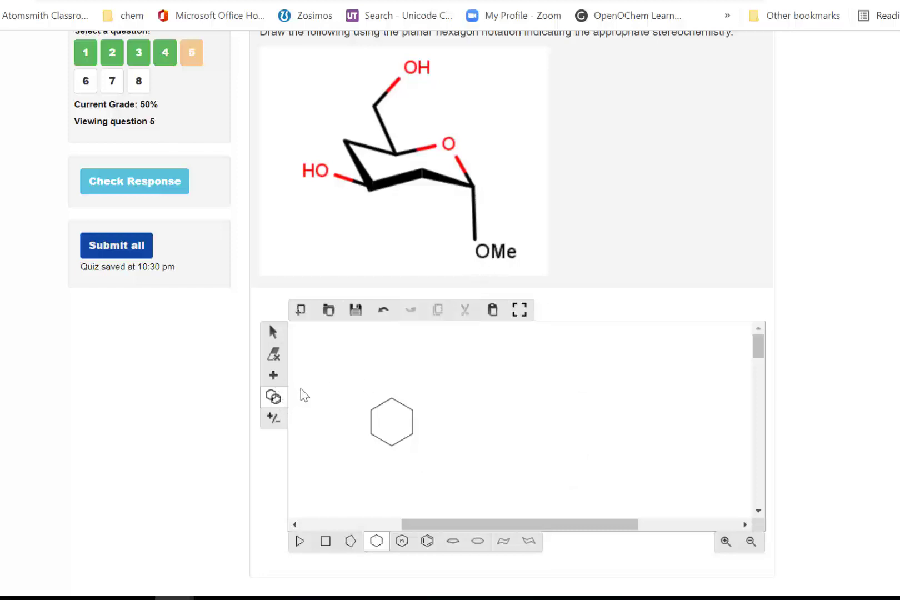
- Attach a methoxy group to the lower-right carbon of the cyclohexane ring through a hashed bond
{"action": "left_click", "coordinate": [273, 376]}
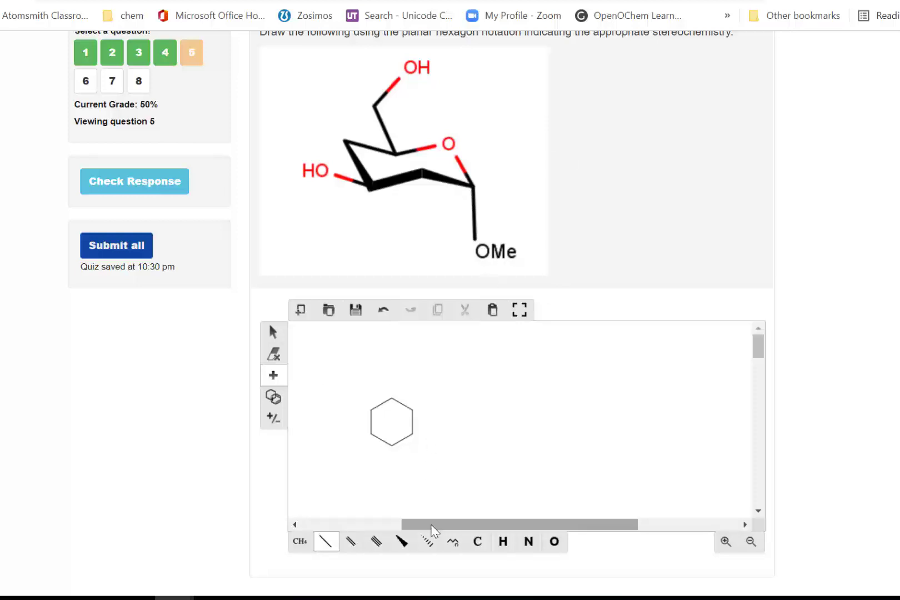
{"action": "left_click", "coordinate": [429, 542]}
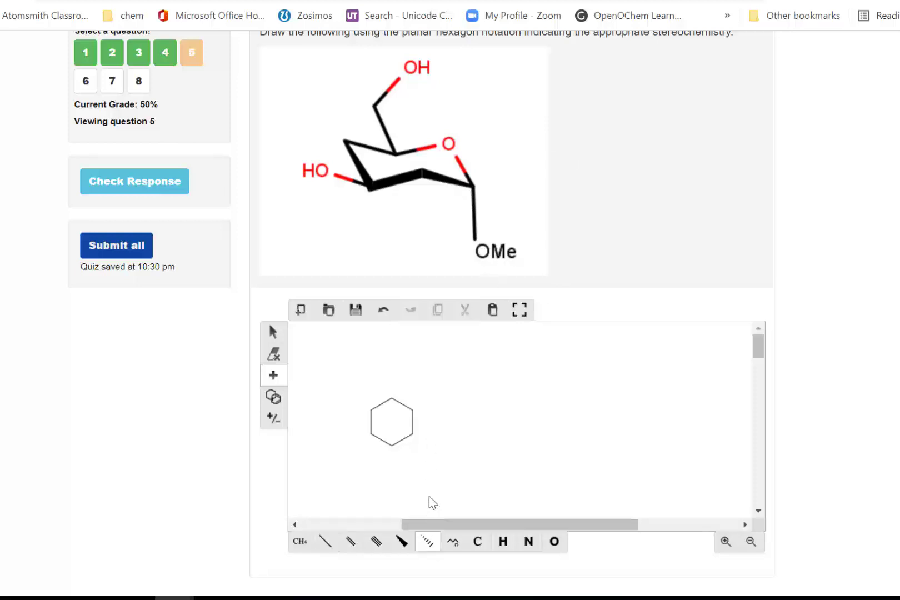
{"action": "left_click", "coordinate": [412, 435]}
{"action": "left_click", "coordinate": [327, 543]}
{"action": "left_click", "coordinate": [429, 448]}
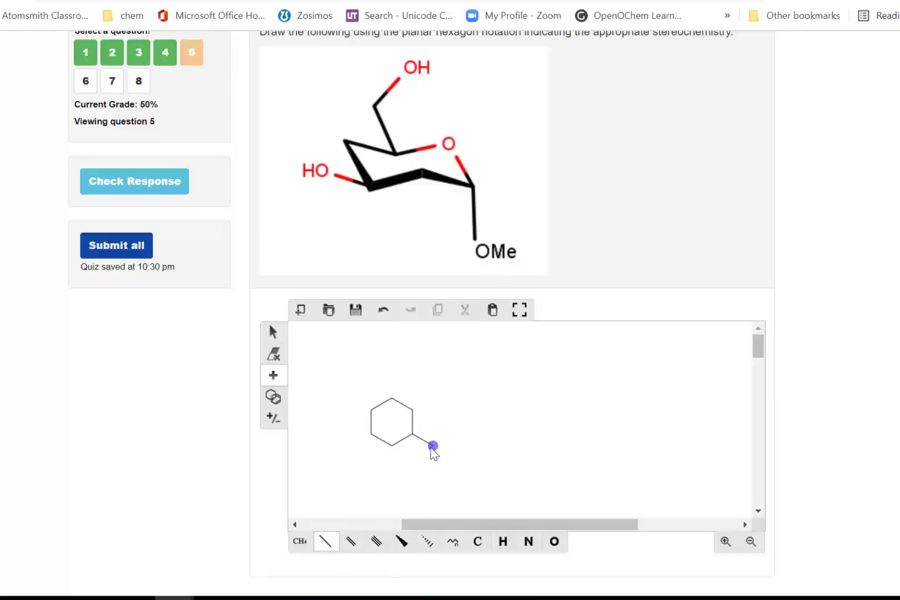
{"action": "left_click", "coordinate": [433, 446]}
{"action": "left_click", "coordinate": [553, 542]}
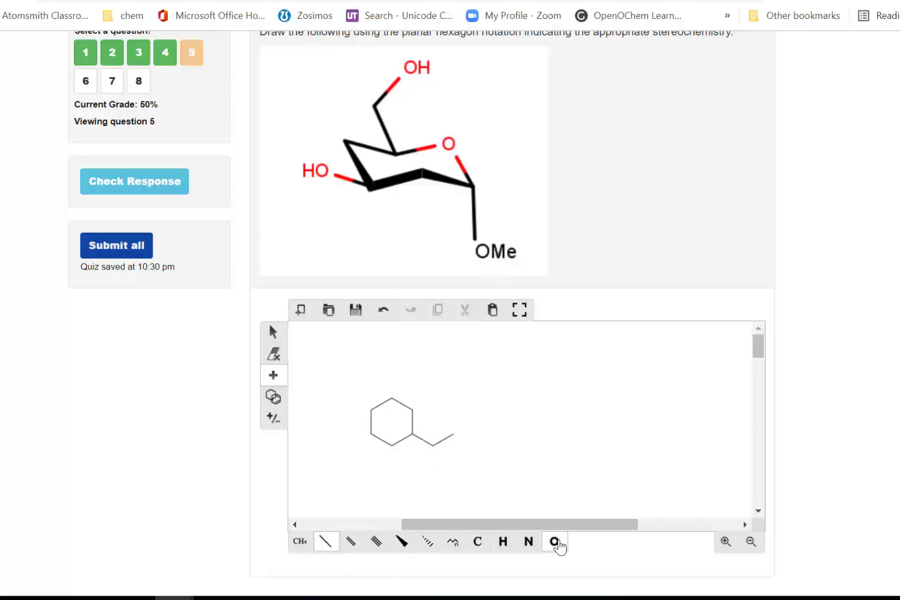
{"action": "left_click", "coordinate": [432, 445]}
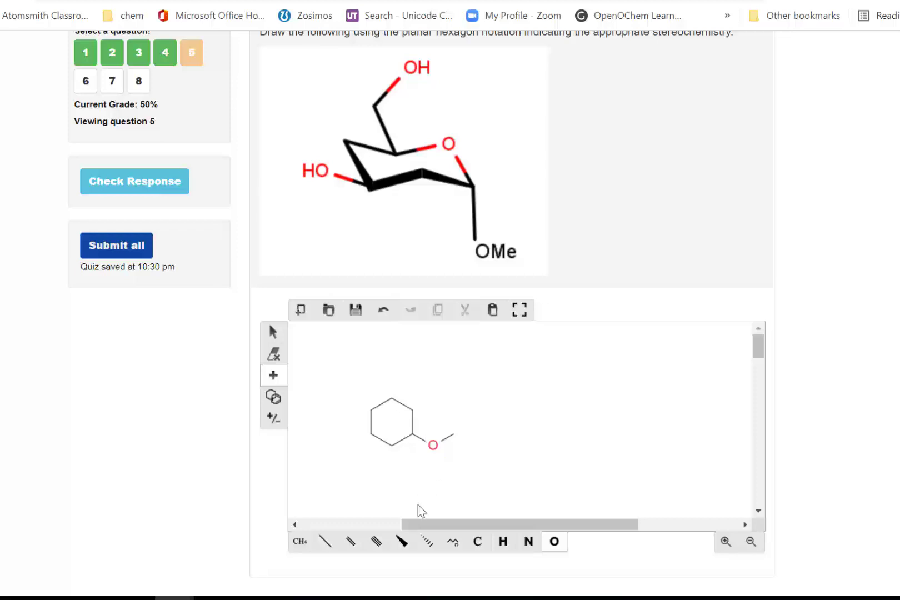
{"action": "left_click", "coordinate": [426, 542]}
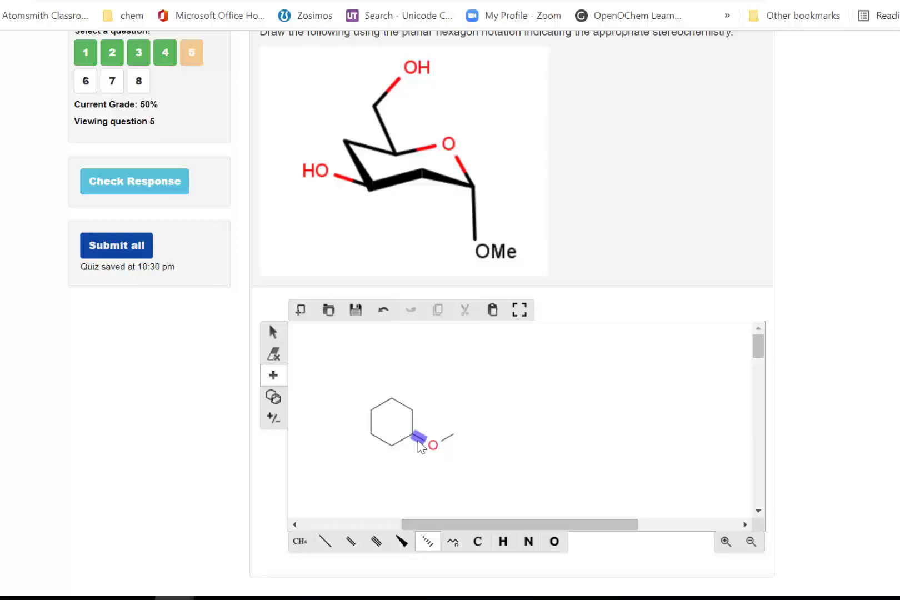
{"action": "left_click", "coordinate": [420, 442]}
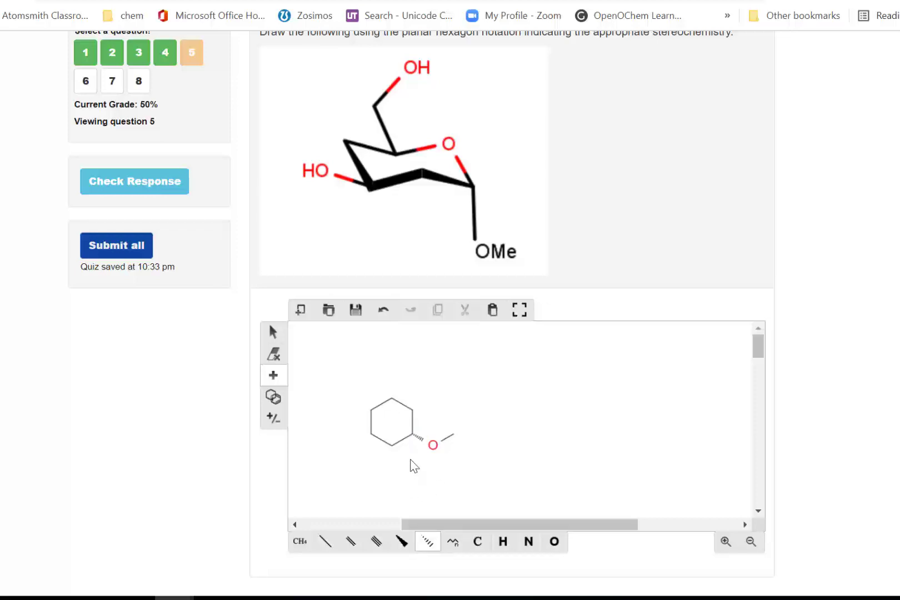
- Change the ring's upper-right atom to oxygen and attach a CH2OH group to the ring's top carbon through a wedged bond
{"action": "left_click", "coordinate": [554, 542]}
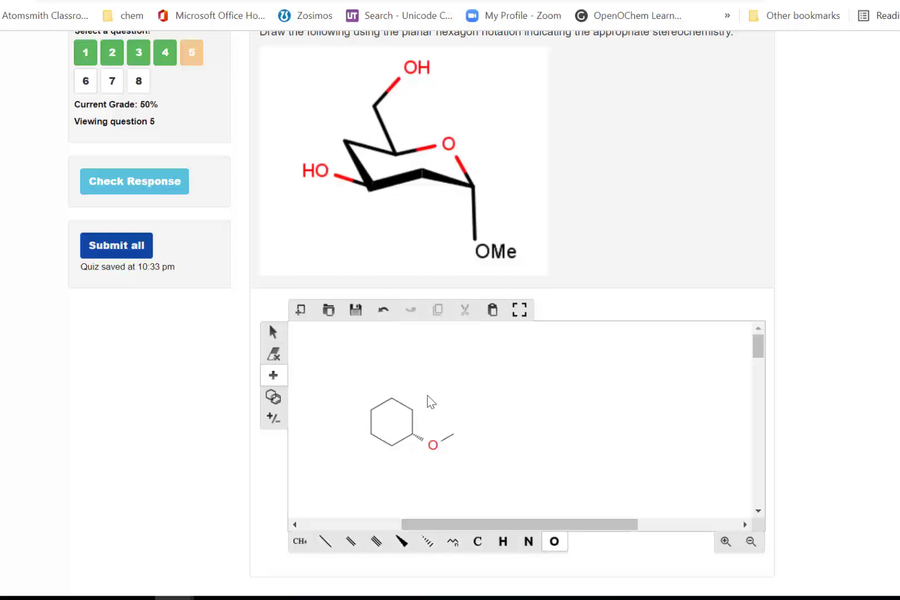
{"action": "left_click", "coordinate": [412, 411]}
{"action": "left_click", "coordinate": [326, 541]}
{"action": "left_click", "coordinate": [390, 399]}
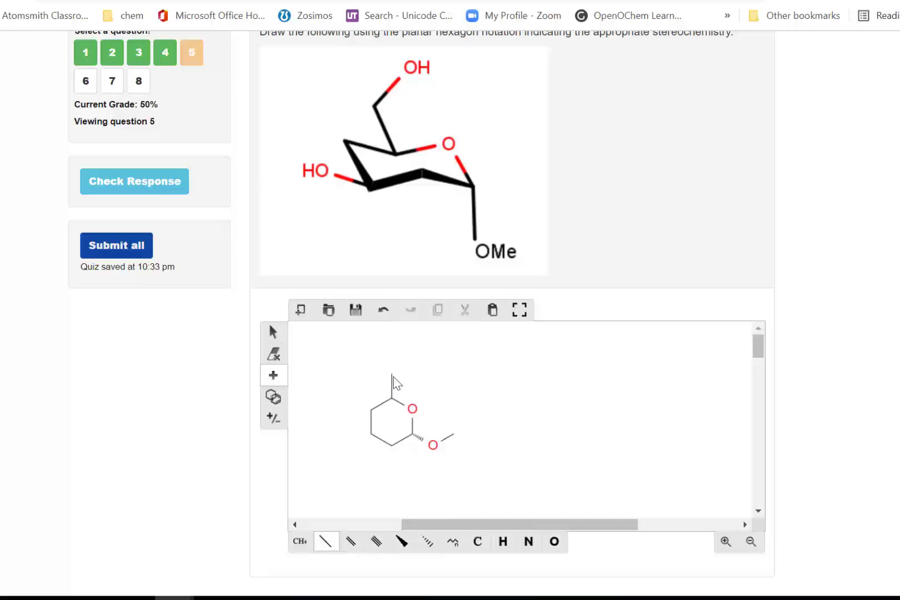
{"action": "left_click", "coordinate": [392, 375]}
{"action": "left_click", "coordinate": [555, 541]}
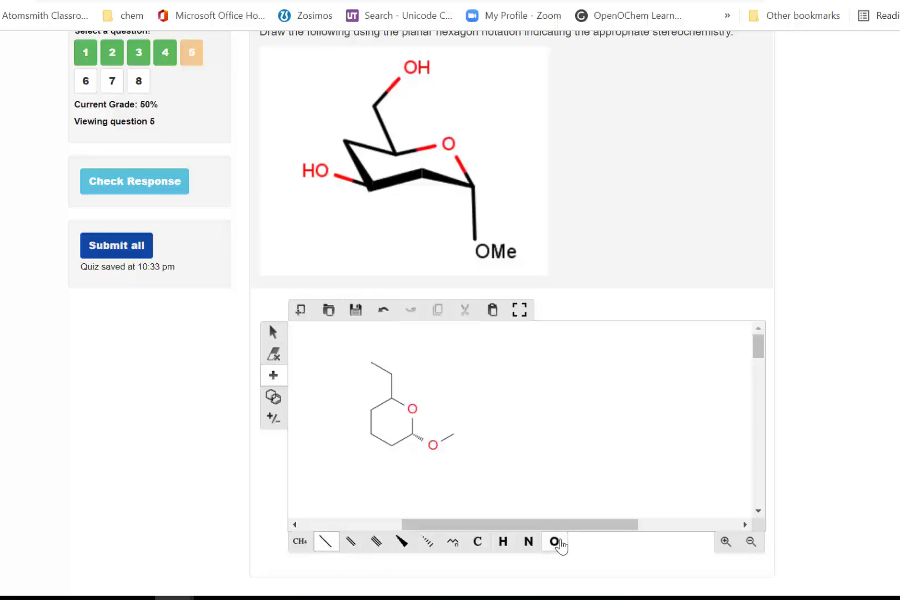
{"action": "left_click", "coordinate": [371, 362]}
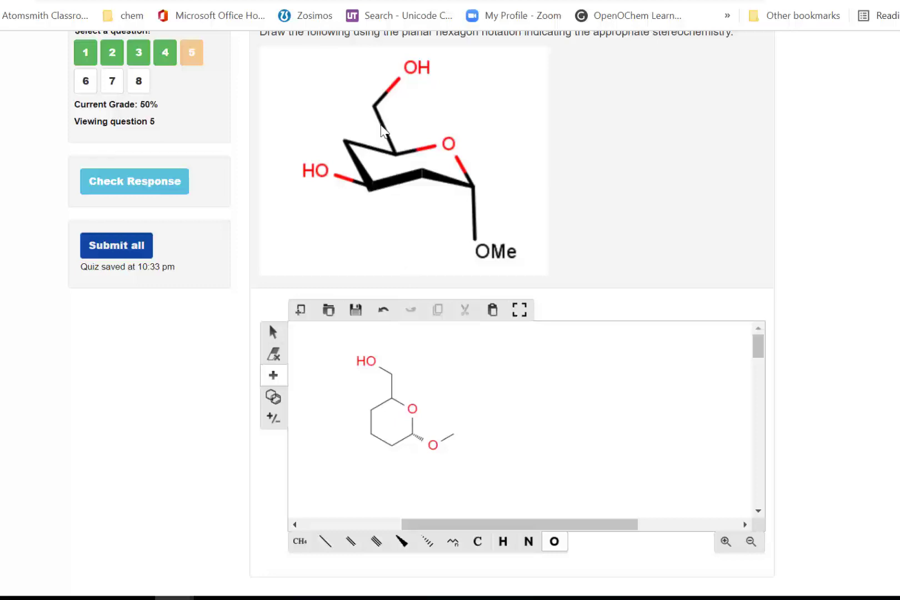
{"action": "left_click", "coordinate": [402, 541]}
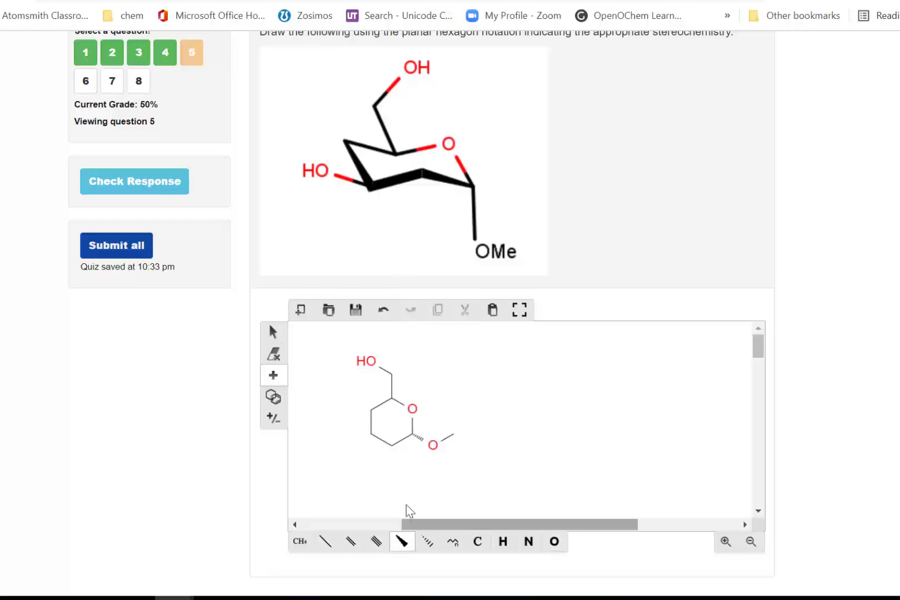
{"action": "left_click", "coordinate": [392, 390]}
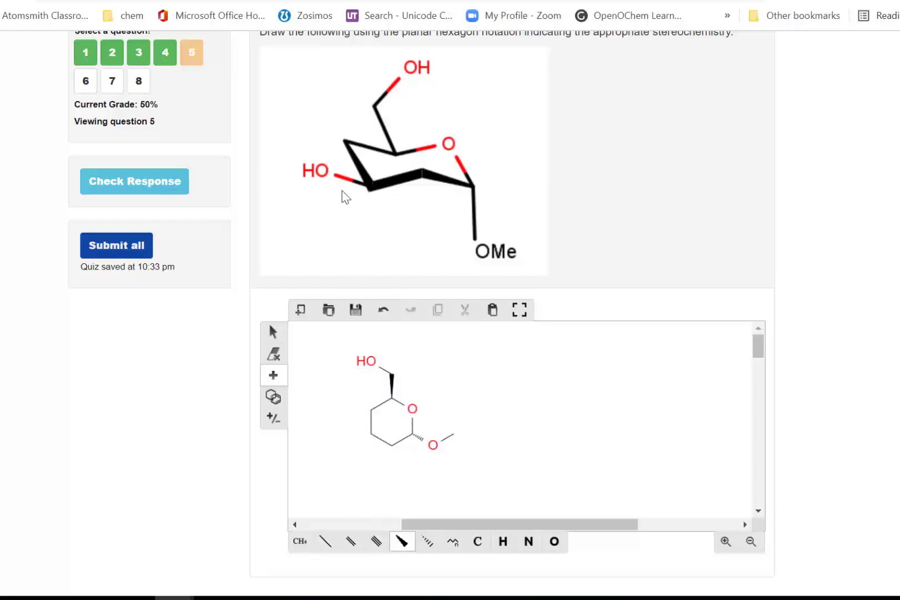
- Attach an OH group to the ring's lower-left carbon through a wedged bond, check the response to question 5 and review the feedback
{"action": "left_click", "coordinate": [370, 434]}
{"action": "left_click", "coordinate": [554, 541]}
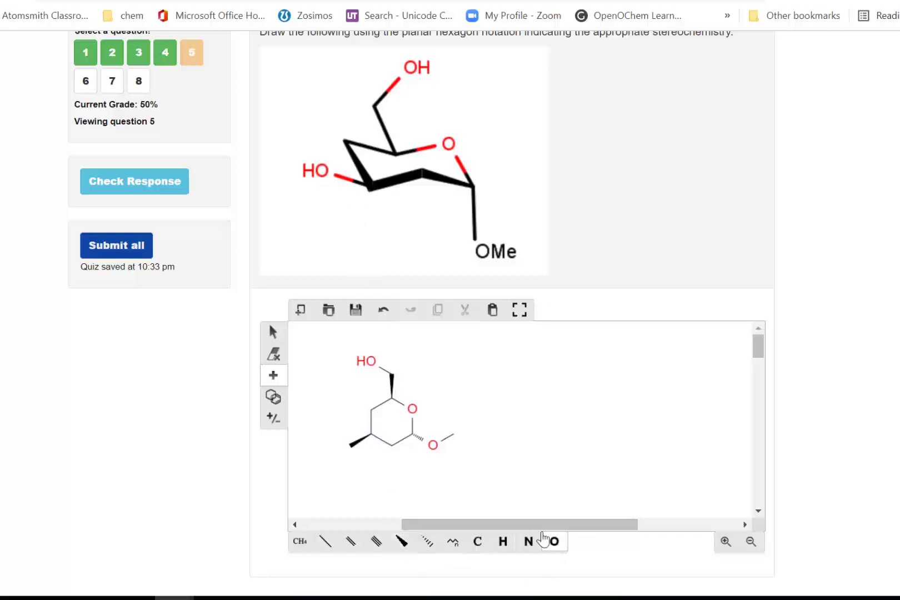
{"action": "left_click", "coordinate": [352, 442]}
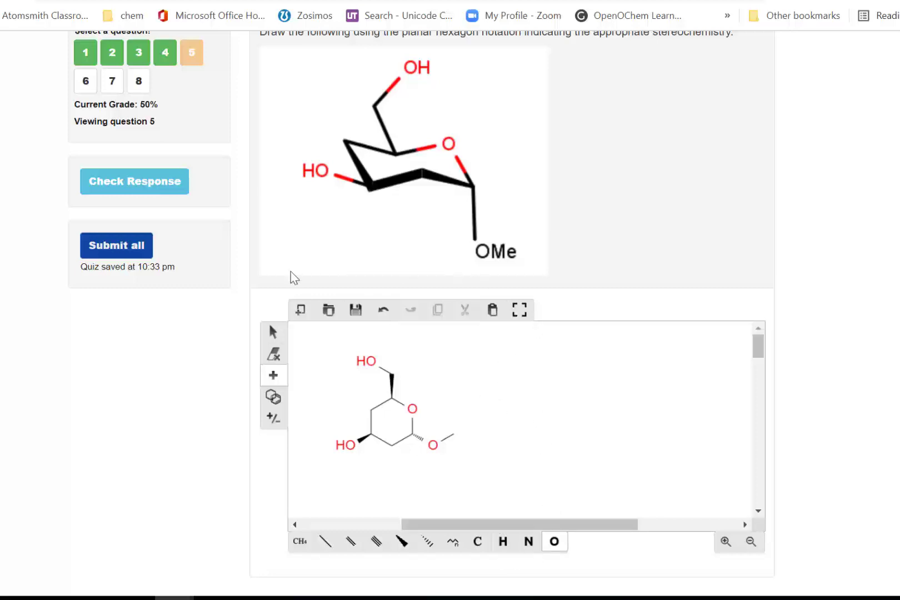
{"action": "left_click", "coordinate": [160, 187]}
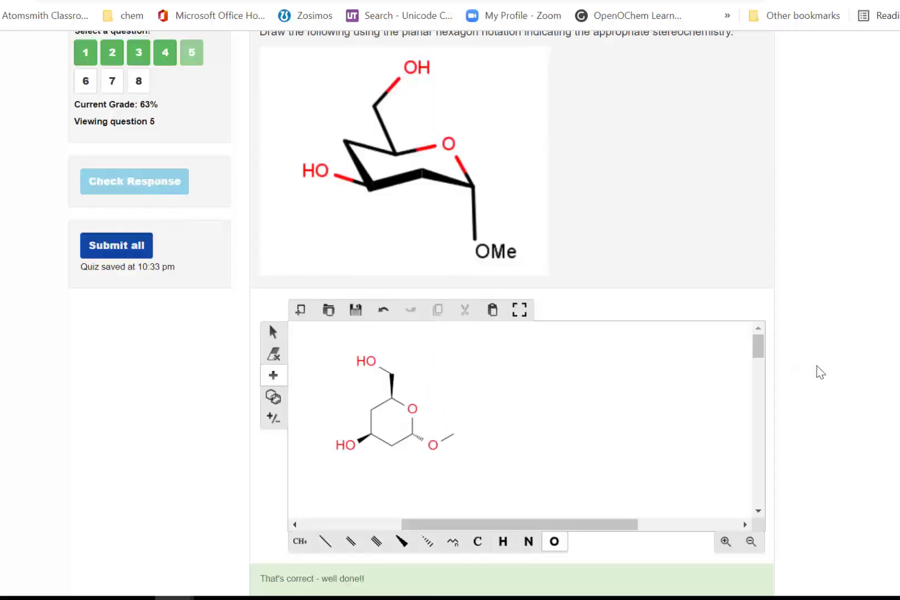
{"action": "scroll", "coordinate": [871, 371], "scroll_direction": "down", "scroll_amount": 2}
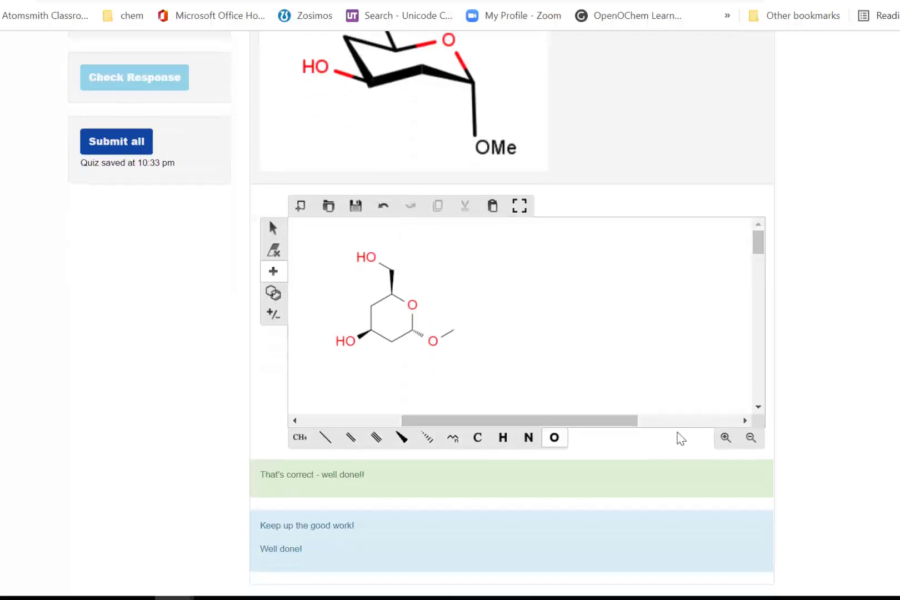
{"action": "scroll", "coordinate": [501, 394], "scroll_direction": "up", "scroll_amount": 3}
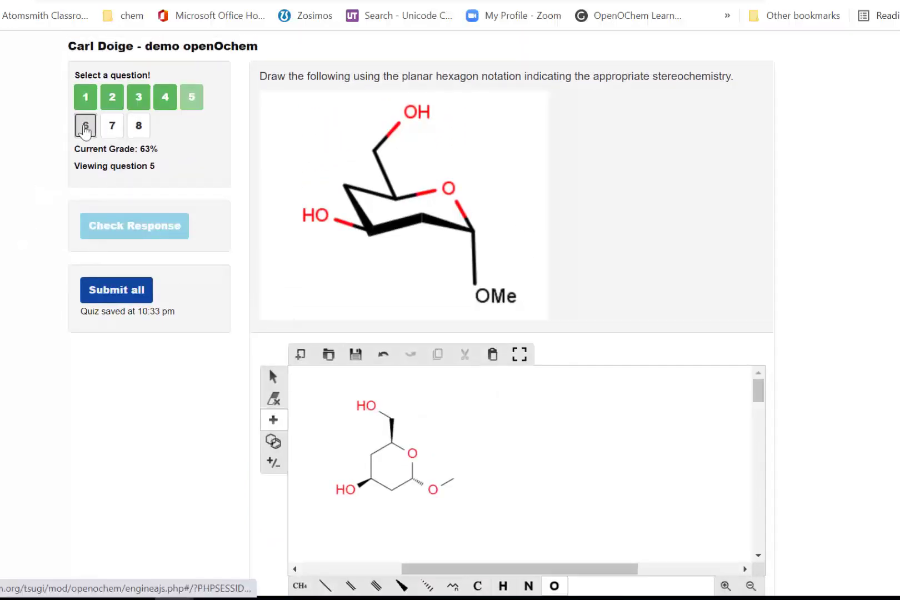
- Open question 6, review the 1,2-dibromoethane energy diagram, and choose the Eclipsed template for the Newman projection
{"action": "left_click", "coordinate": [85, 126]}
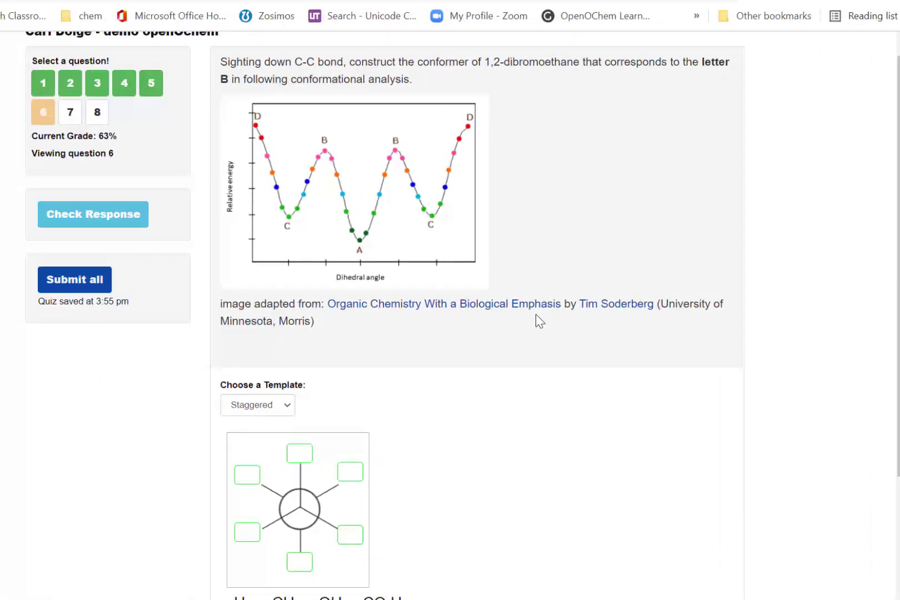
{"action": "scroll", "coordinate": [535, 313], "scroll_direction": "down", "scroll_amount": 2}
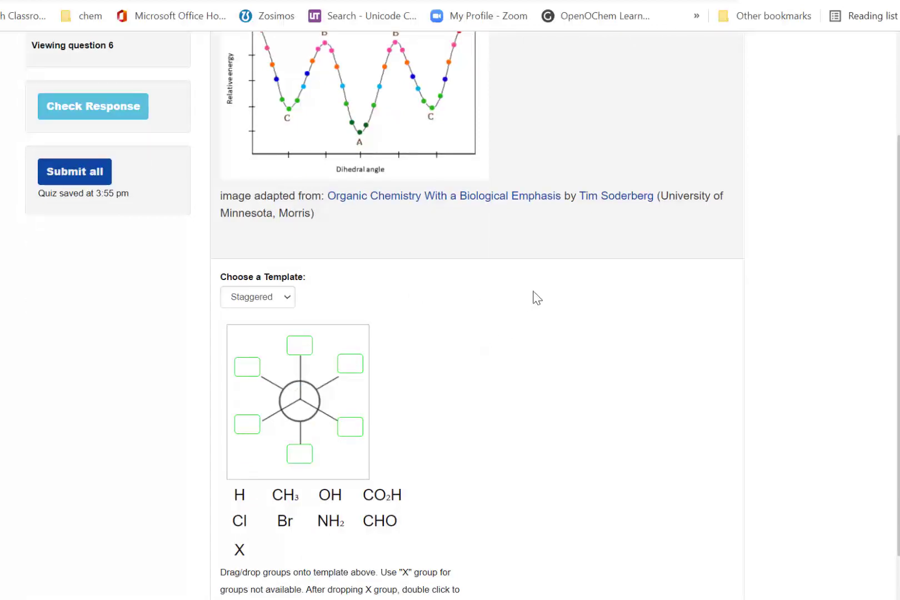
{"action": "scroll", "coordinate": [535, 295], "scroll_direction": "up", "scroll_amount": 2}
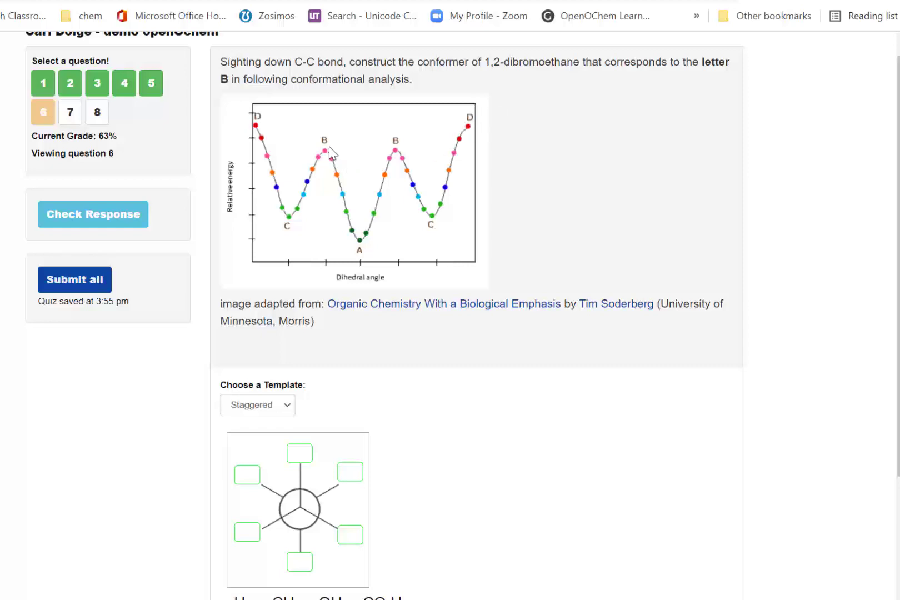
{"action": "scroll", "coordinate": [379, 312], "scroll_direction": "down", "scroll_amount": 2}
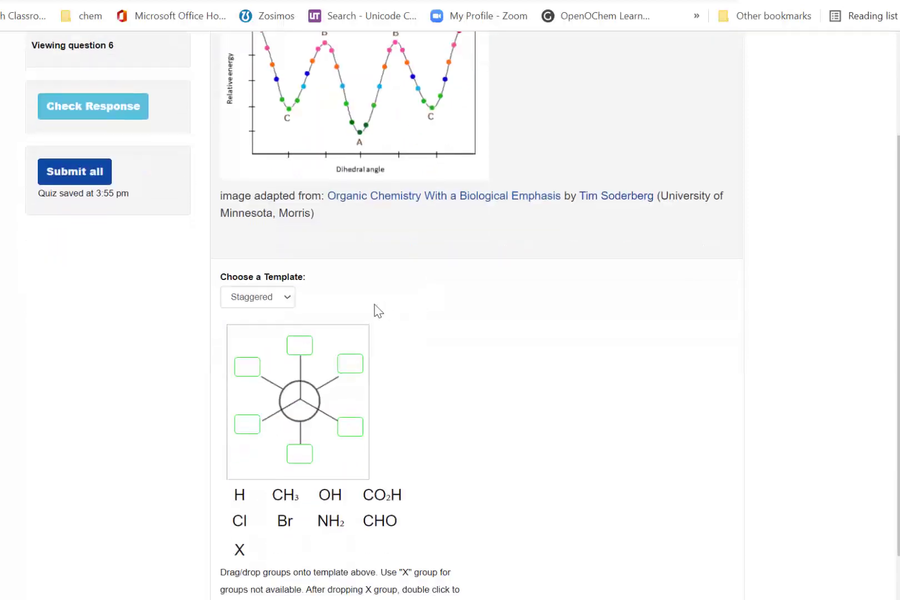
{"action": "left_click", "coordinate": [289, 298]}
{"action": "left_click", "coordinate": [264, 344]}
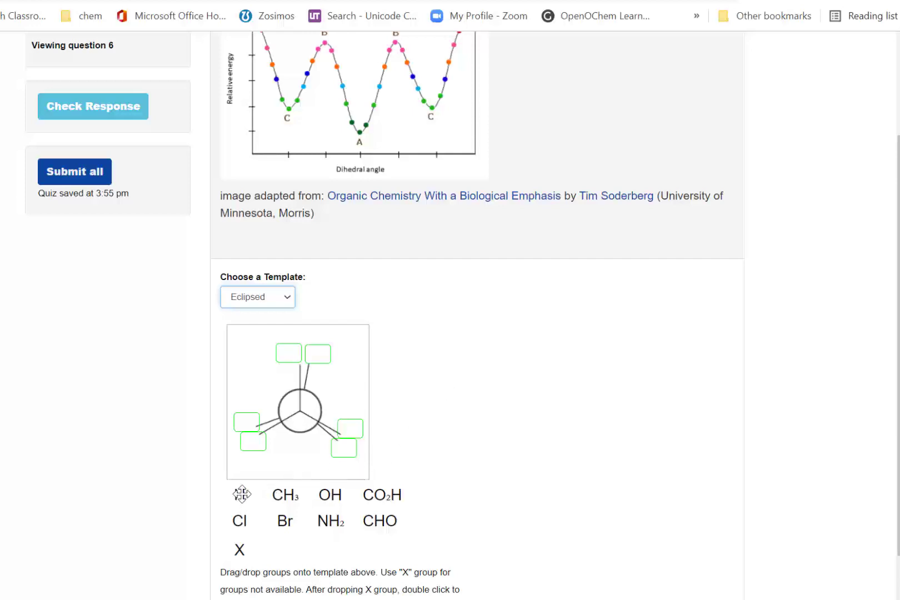
- Fill the eclipsed Newman projection with Br on the rear top and front lower-right bonds, and H on the other four
{"action": "left_click_drag", "start_coordinate": [242, 494], "coordinate": [253, 440]}
{"action": "left_click_drag", "start_coordinate": [240, 495], "coordinate": [248, 423]}
{"action": "left_click_drag", "start_coordinate": [283, 520], "coordinate": [322, 351]}
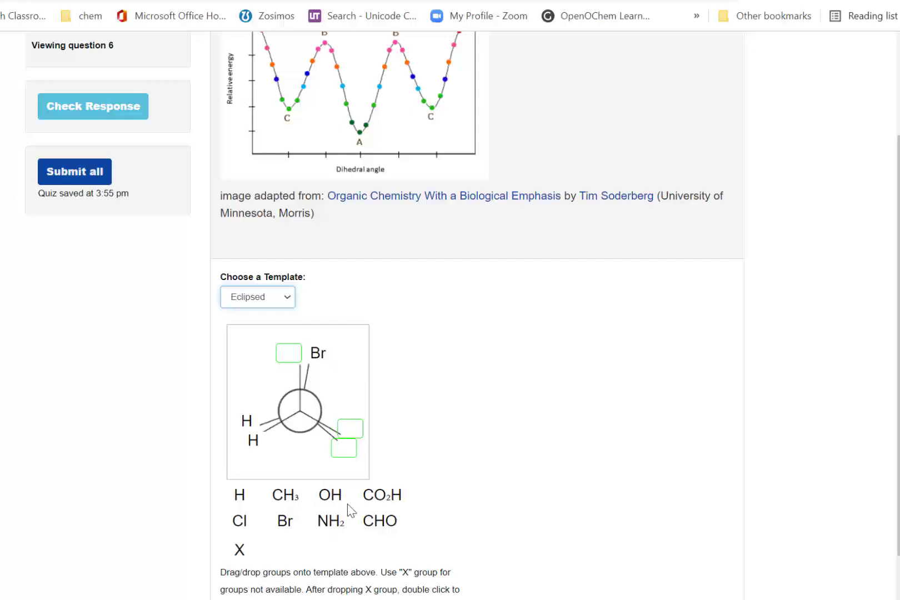
{"action": "left_click_drag", "start_coordinate": [282, 519], "coordinate": [351, 428]}
{"action": "left_click_drag", "start_coordinate": [239, 494], "coordinate": [288, 353]}
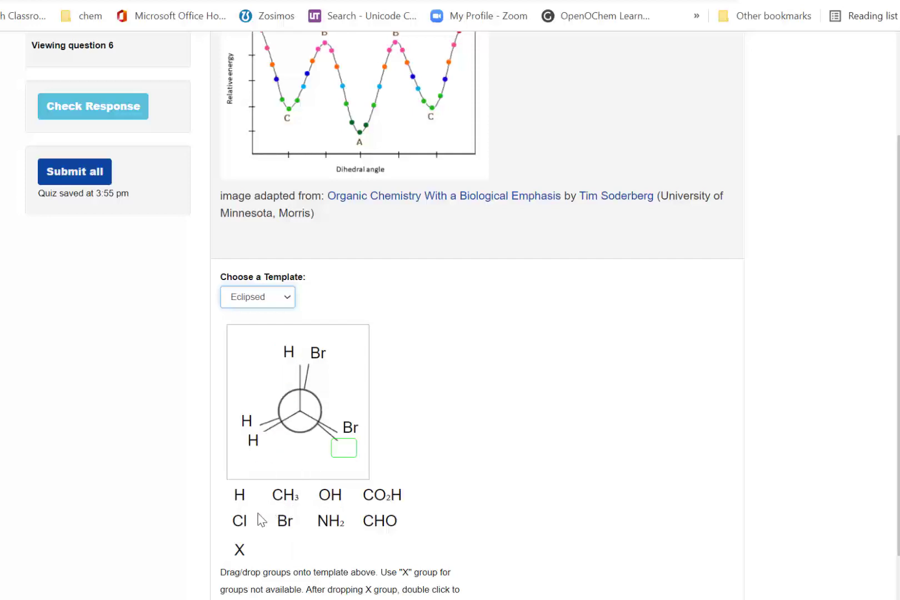
{"action": "left_click_drag", "start_coordinate": [240, 496], "coordinate": [345, 448]}
- Check the response to question 6 and review the feedback alongside the conformational energy diagram
{"action": "scroll", "coordinate": [423, 392], "scroll_direction": "down", "scroll_amount": 1}
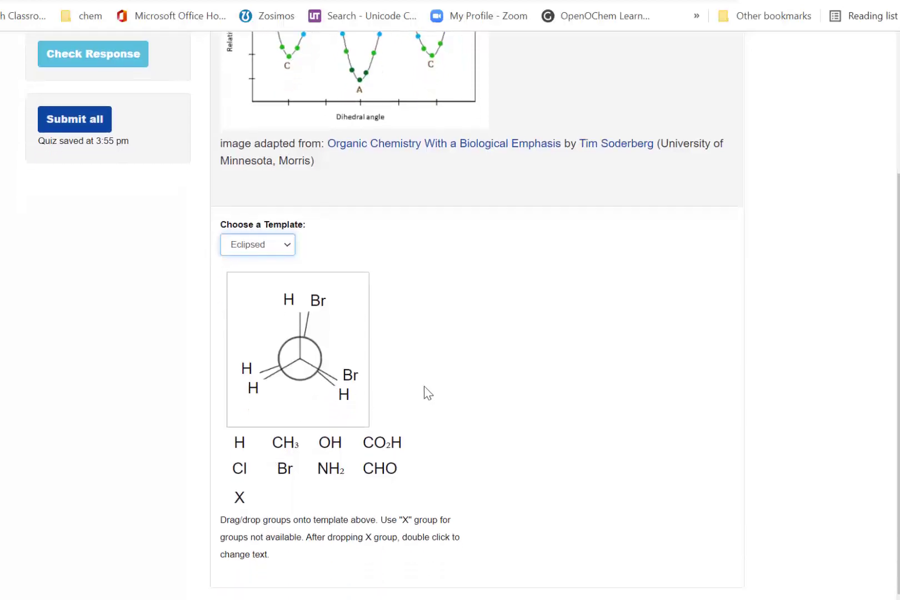
{"action": "scroll", "coordinate": [424, 391], "scroll_direction": "up", "scroll_amount": 3}
{"action": "left_click", "coordinate": [91, 236]}
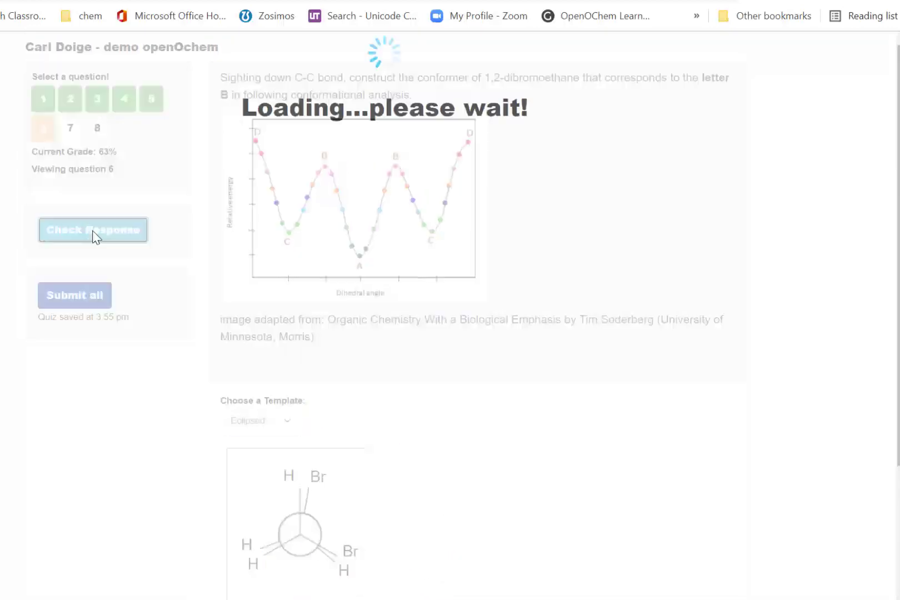
{"action": "scroll", "coordinate": [386, 354], "scroll_direction": "down", "scroll_amount": 5}
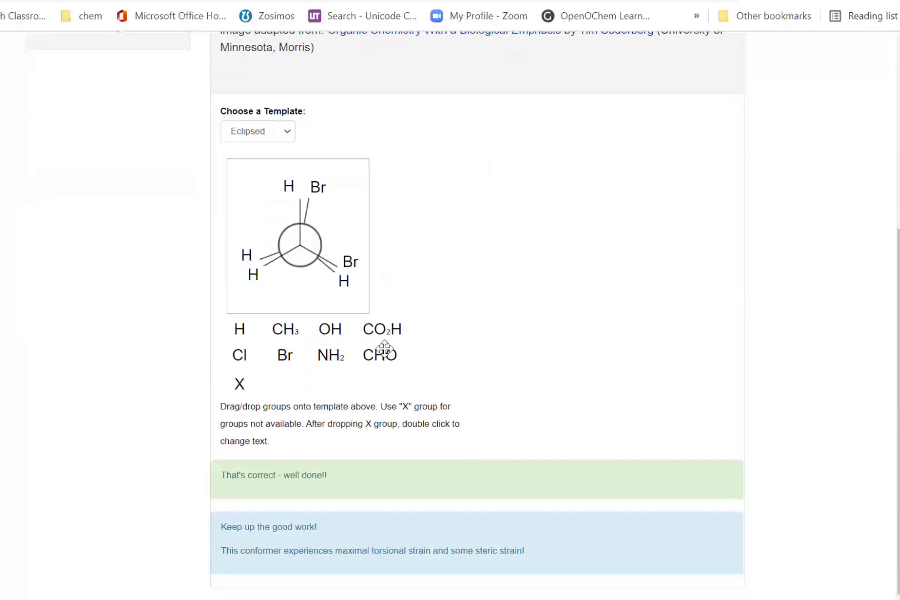
{"action": "scroll", "coordinate": [384, 350], "scroll_direction": "up", "scroll_amount": 5}
{"action": "scroll", "coordinate": [385, 350], "scroll_direction": "down", "scroll_amount": 2}
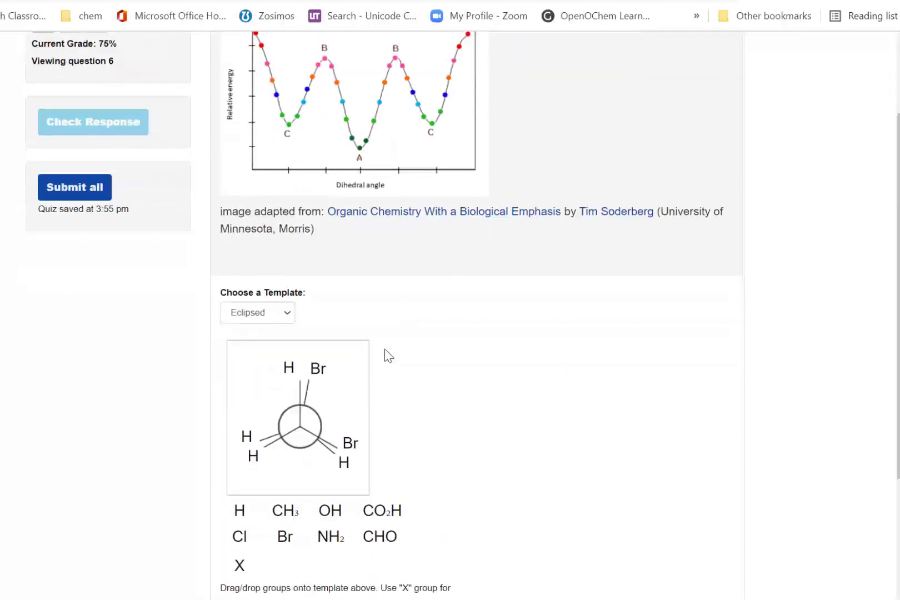
{"action": "scroll", "coordinate": [388, 356], "scroll_direction": "up", "scroll_amount": 2}
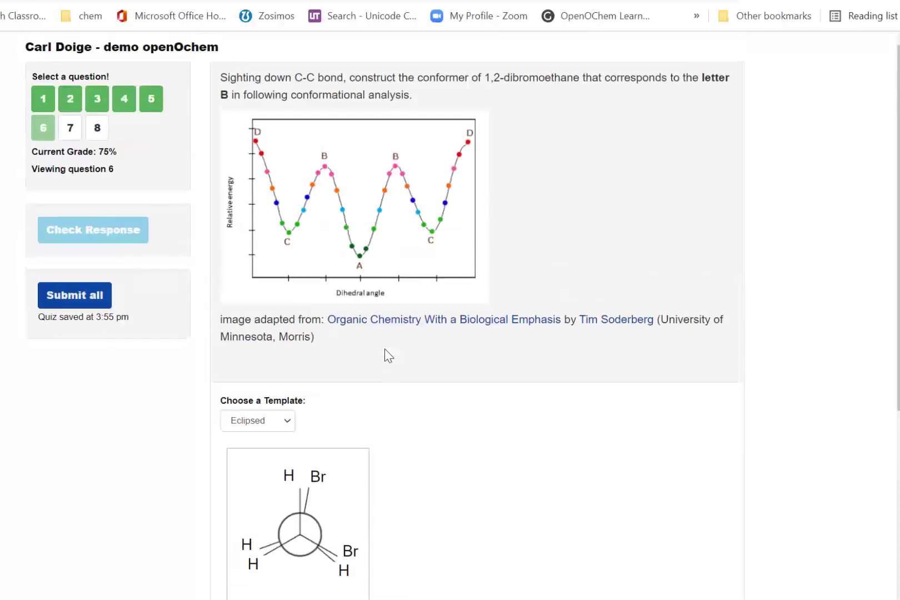
{"action": "scroll", "coordinate": [384, 353], "scroll_direction": "down", "scroll_amount": 2}
{"action": "scroll", "coordinate": [384, 353], "scroll_direction": "up", "scroll_amount": 2}
- Open question 7 and select the alkene bearing F and I as the molecule with the largest dipole moment
{"action": "left_click", "coordinate": [69, 132]}
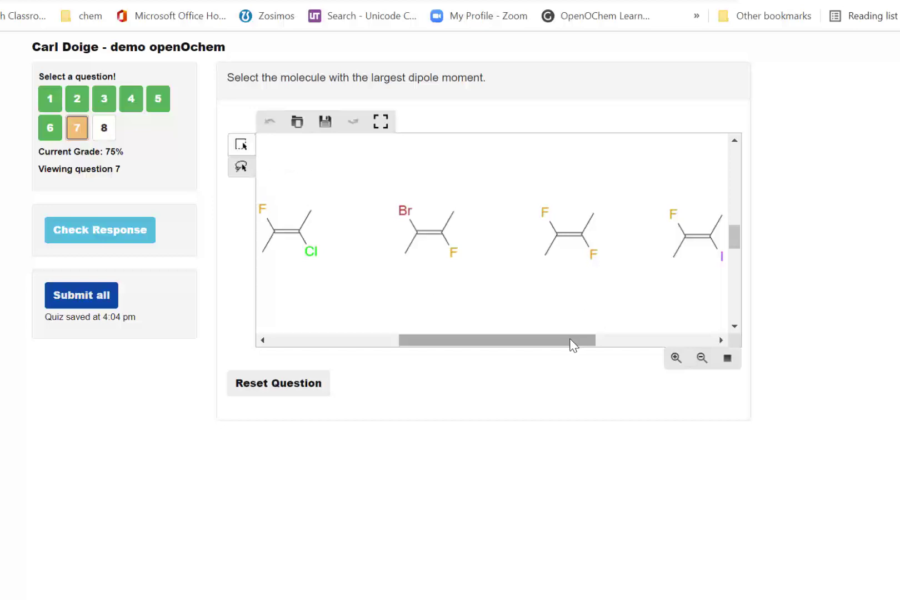
{"action": "left_click_drag", "start_coordinate": [571, 343], "coordinate": [605, 351]}
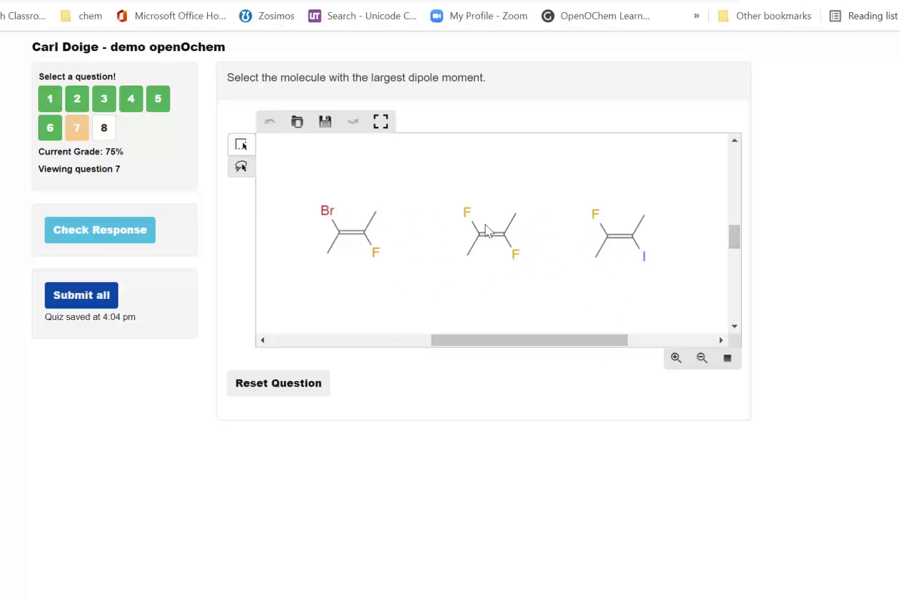
{"action": "left_click_drag", "start_coordinate": [572, 189], "coordinate": [670, 275]}
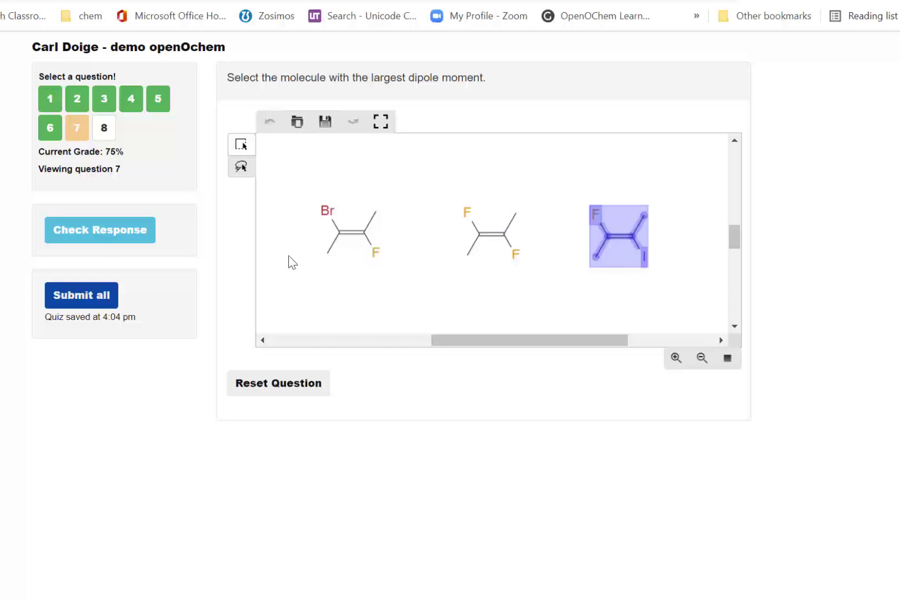
- Check the response to question 7 and open question 8 on 1,3-dichlorocyclohexane
{"action": "left_click", "coordinate": [117, 237]}
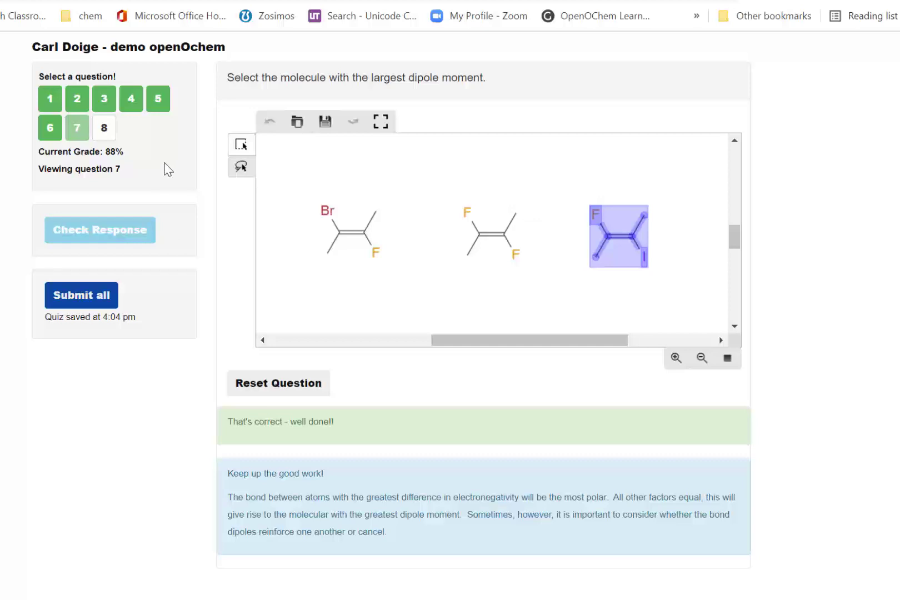
{"action": "left_click", "coordinate": [106, 130]}
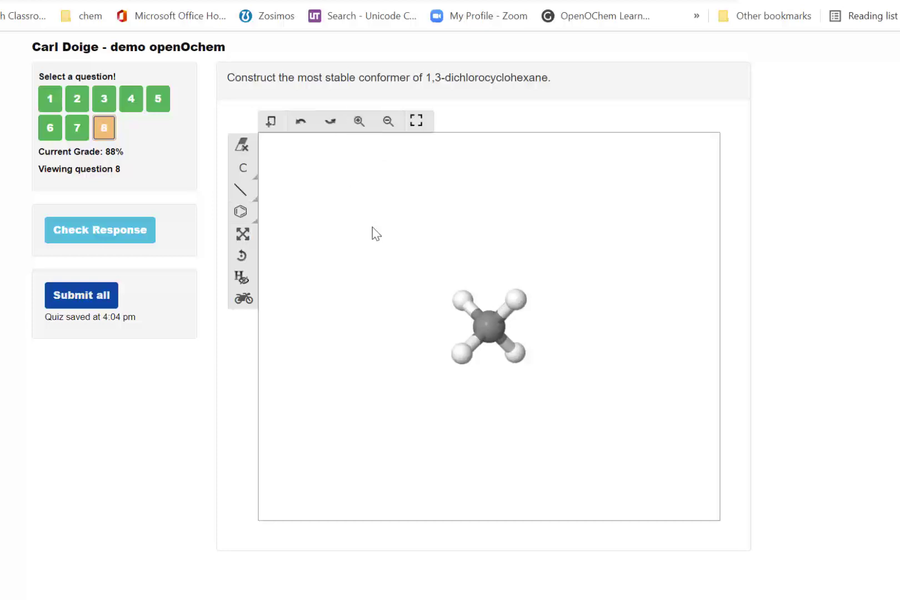
- Extend the methane model to a three-carbon chain by replacing hydrogens with carbon atoms
{"action": "left_click", "coordinate": [249, 176]}
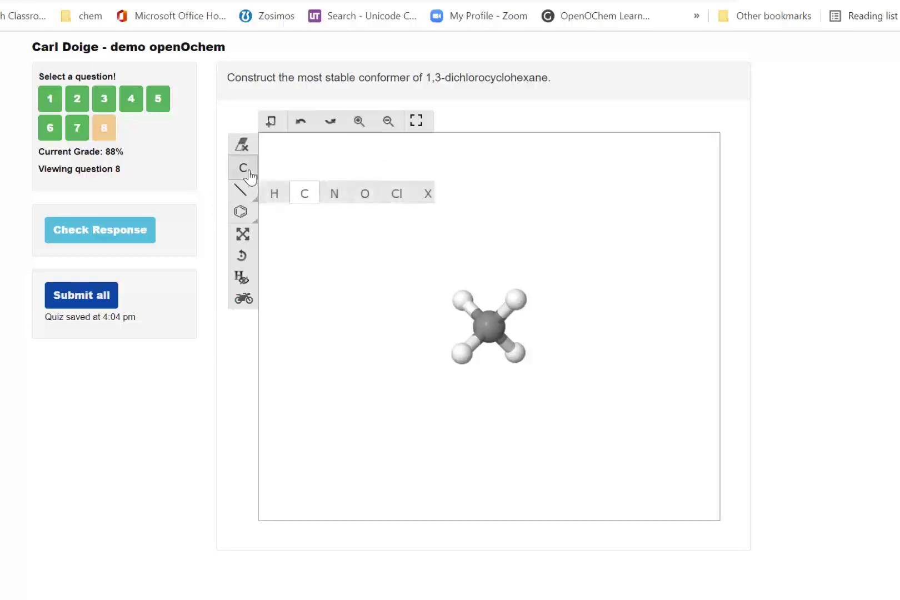
{"action": "left_click", "coordinate": [307, 200]}
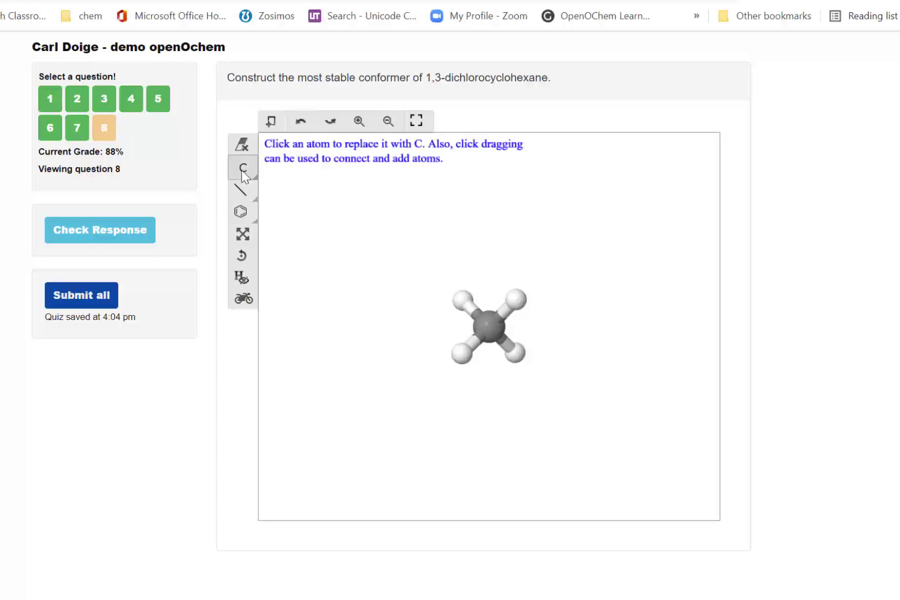
{"action": "left_click", "coordinate": [462, 302]}
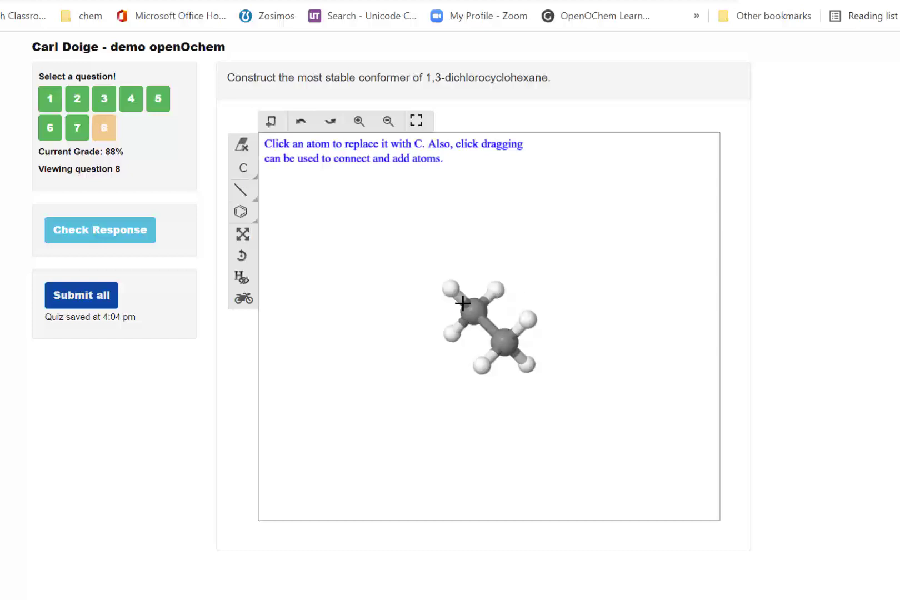
{"action": "left_click", "coordinate": [451, 289]}
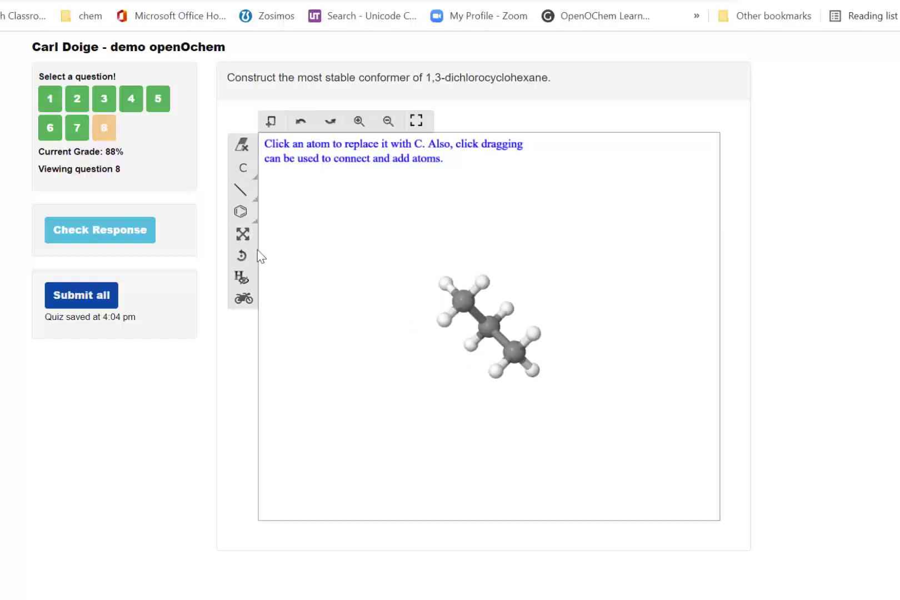
- Translate the three-carbon model across the canvas, then switch to rotate mode and turn it to view its V-shaped backbone
{"action": "left_click", "coordinate": [248, 238]}
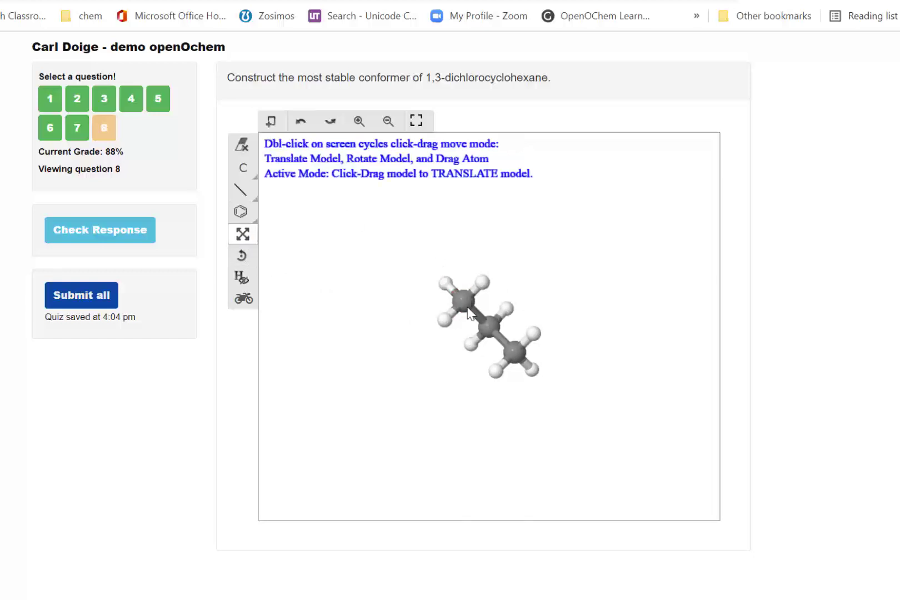
{"action": "left_click_drag", "start_coordinate": [468, 311], "coordinate": [413, 287]}
{"action": "double_click", "coordinate": [553, 249]}
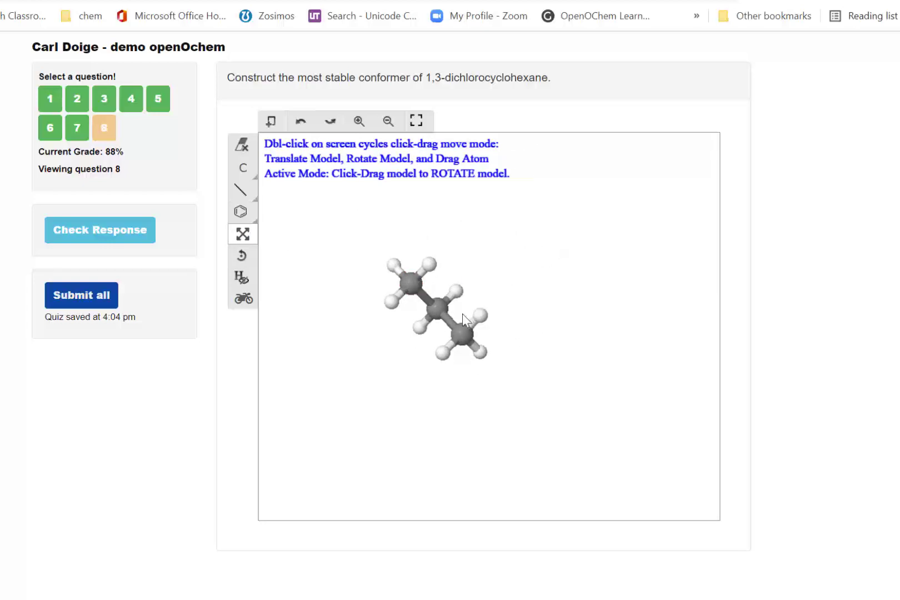
{"action": "left_click_drag", "start_coordinate": [466, 336], "coordinate": [555, 287]}
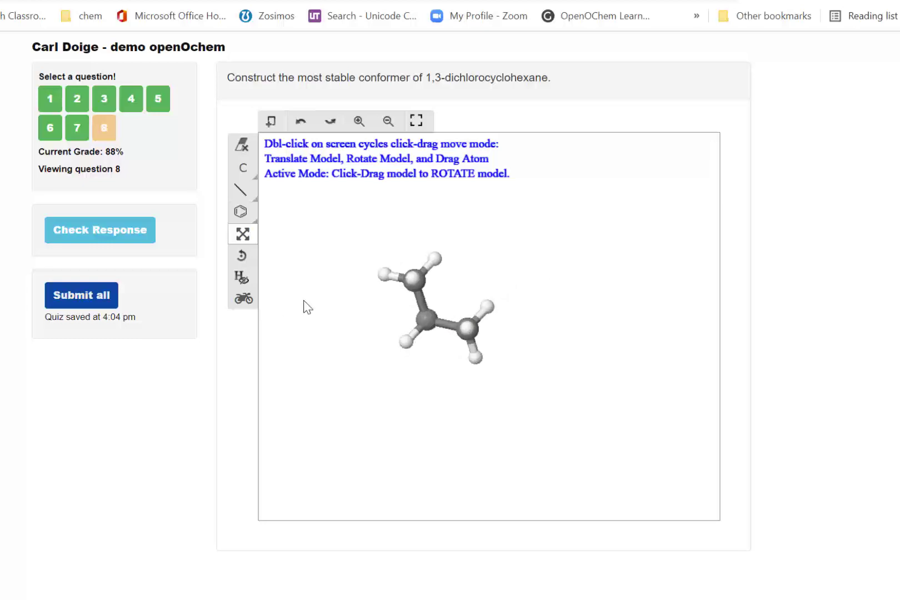
{"action": "left_click", "coordinate": [359, 121]}
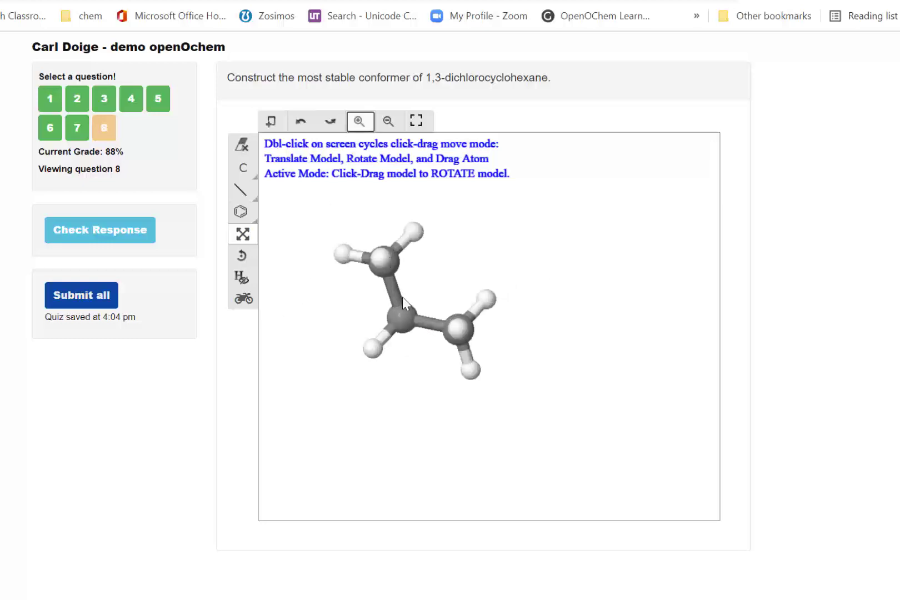
{"action": "left_click_drag", "start_coordinate": [426, 323], "coordinate": [609, 365]}
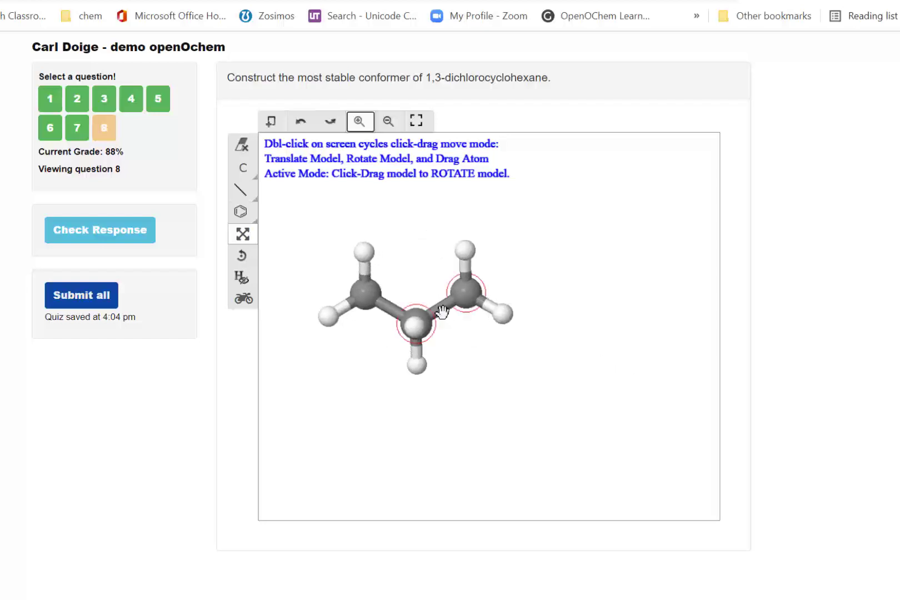
{"action": "left_click_drag", "start_coordinate": [469, 332], "coordinate": [453, 383]}
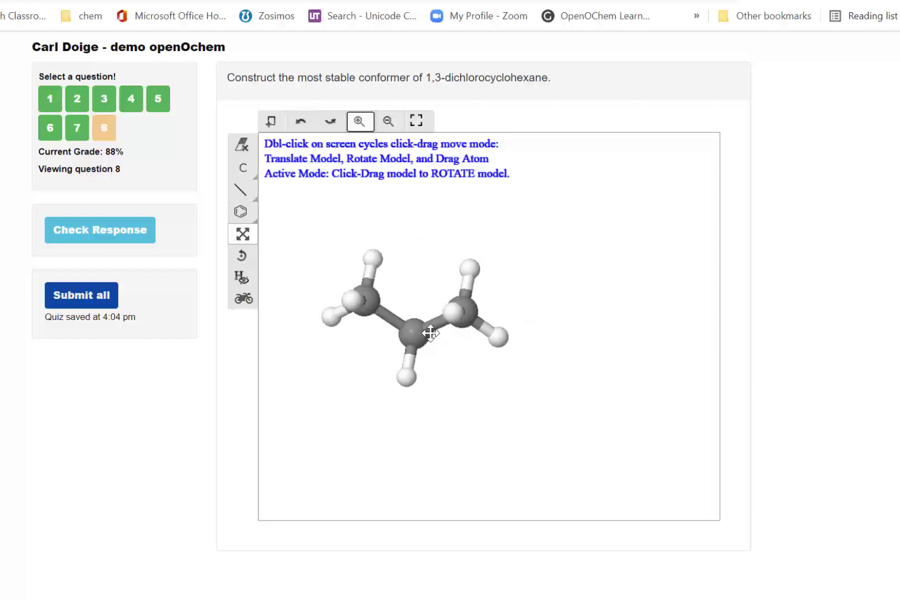
- Rotate part of the three-carbon model around its left C–C bond using the bond rotation tool
{"action": "left_click", "coordinate": [243, 257]}
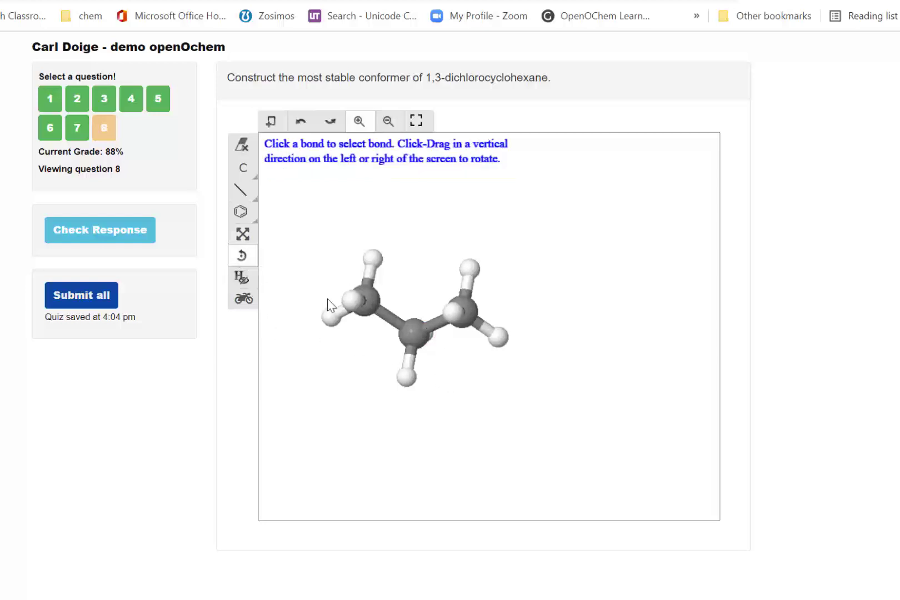
{"action": "left_click", "coordinate": [389, 324]}
{"action": "left_click_drag", "start_coordinate": [465, 311], "coordinate": [388, 401]}
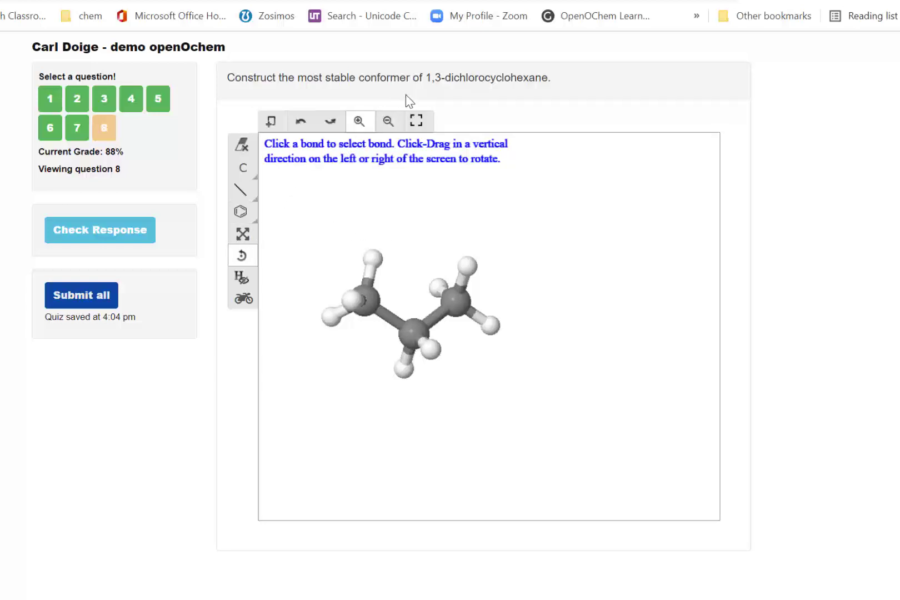
- Replace the three-carbon model with a cyclohexane ring and rotate it to a side view of its chair form
{"action": "left_click", "coordinate": [250, 215]}
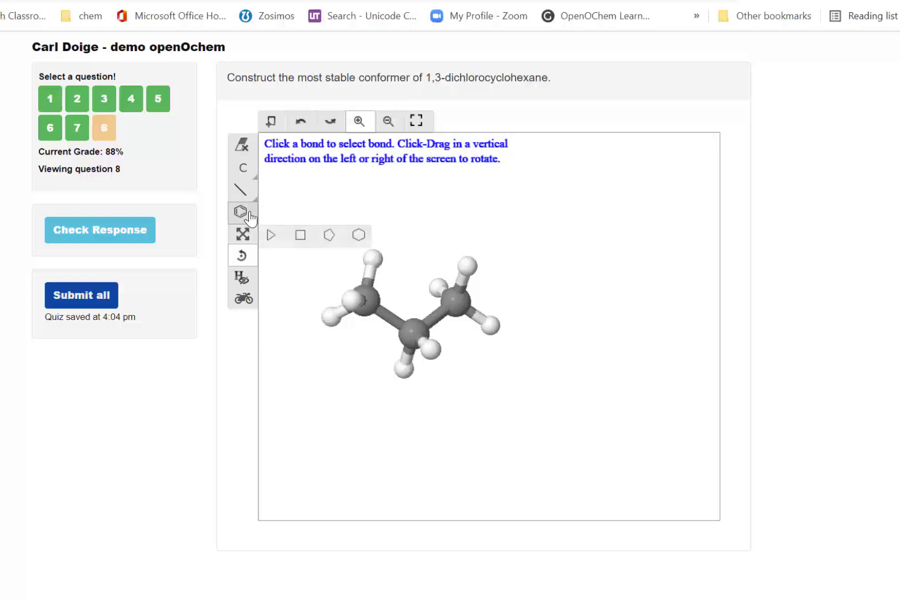
{"action": "left_click", "coordinate": [360, 236]}
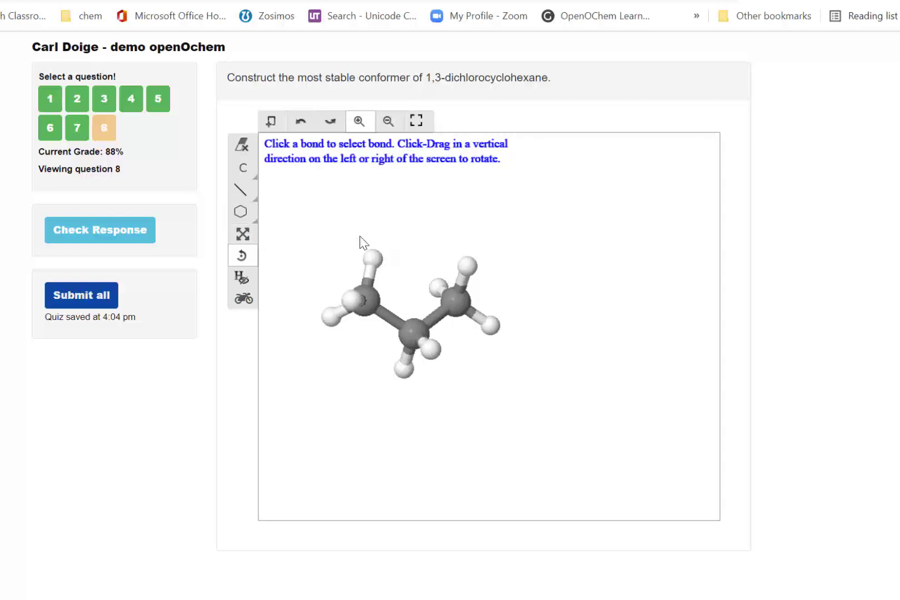
{"action": "left_click", "coordinate": [360, 236]}
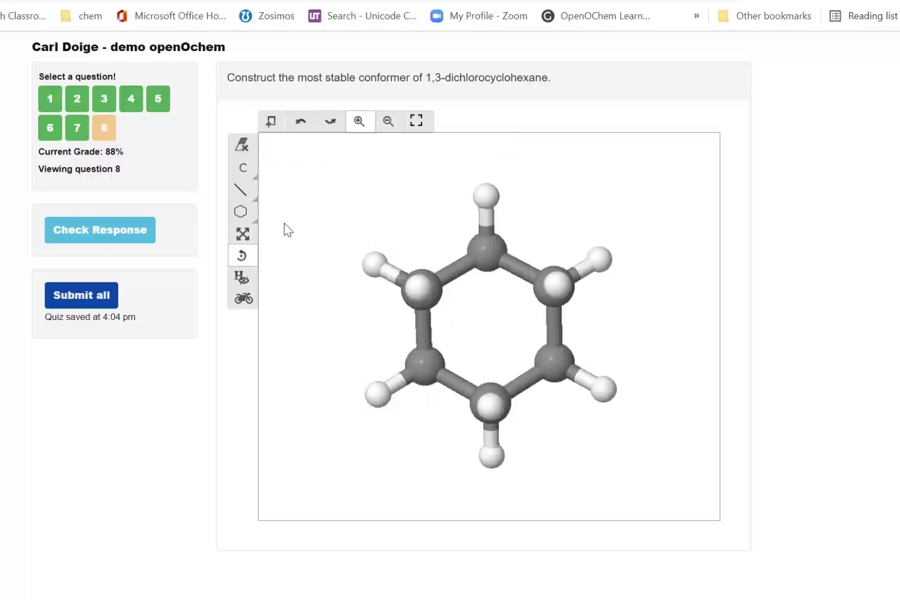
{"action": "left_click", "coordinate": [242, 234]}
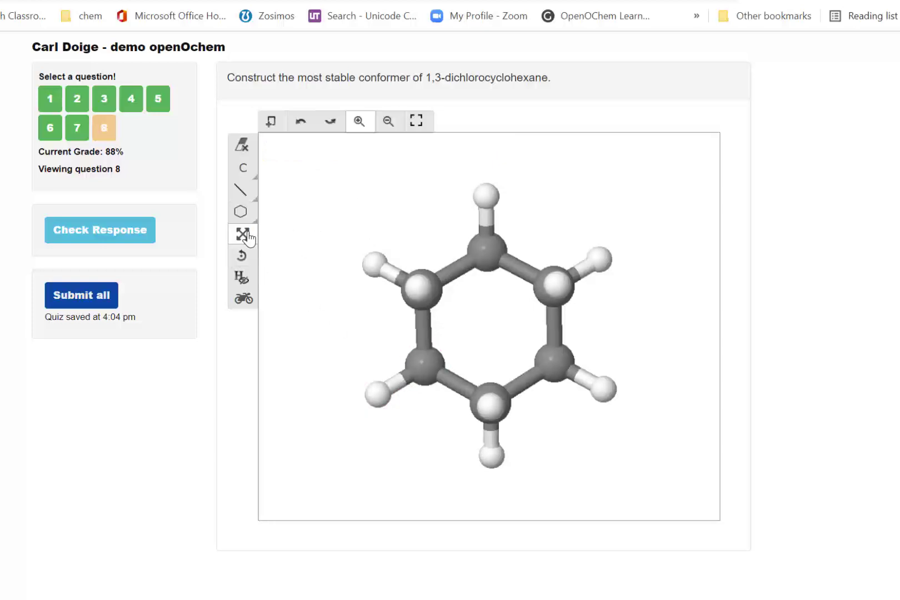
{"action": "double_click", "coordinate": [345, 214]}
{"action": "left_click_drag", "start_coordinate": [422, 371], "coordinate": [424, 257]}
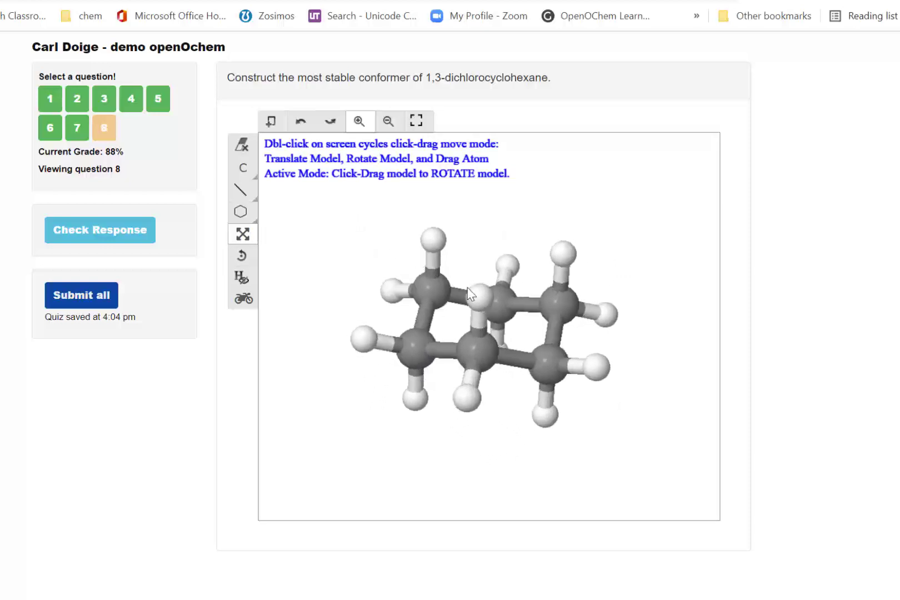
{"action": "left_click_drag", "start_coordinate": [479, 351], "coordinate": [502, 361]}
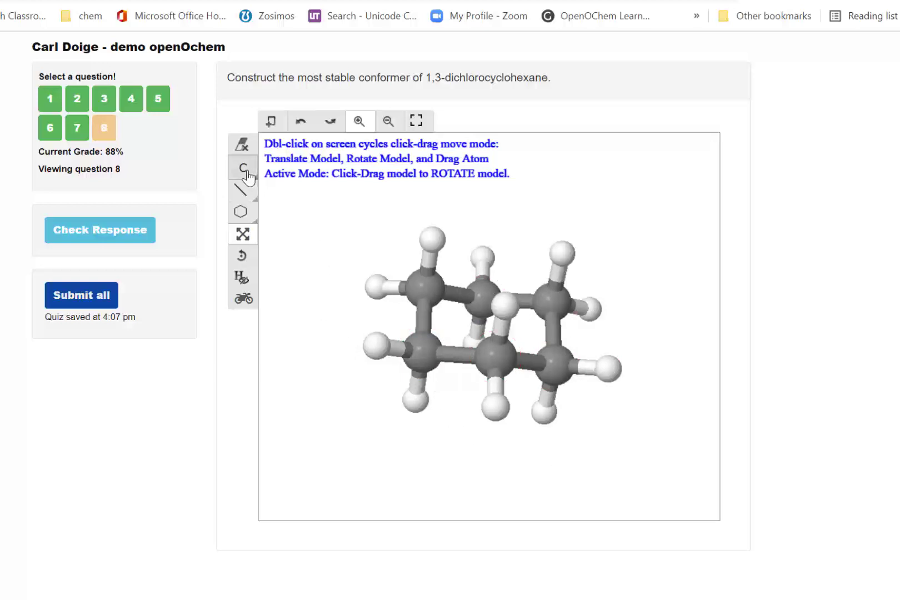
- Replace the equatorial hydrogens on the front-left and front-right ring carbons with Cl and check the response to question 8
{"action": "mouse_move", "coordinate": [247, 176]}
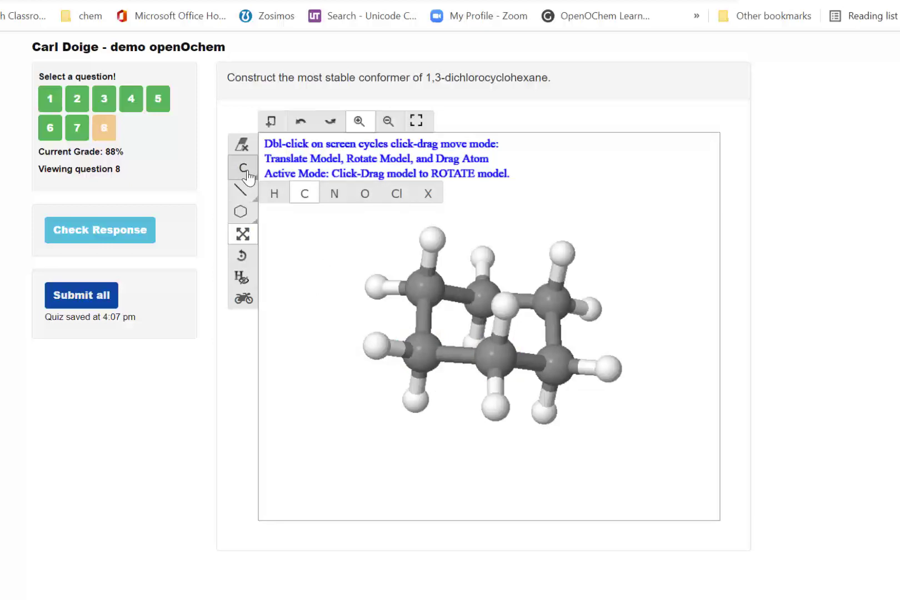
{"action": "left_click", "coordinate": [397, 194]}
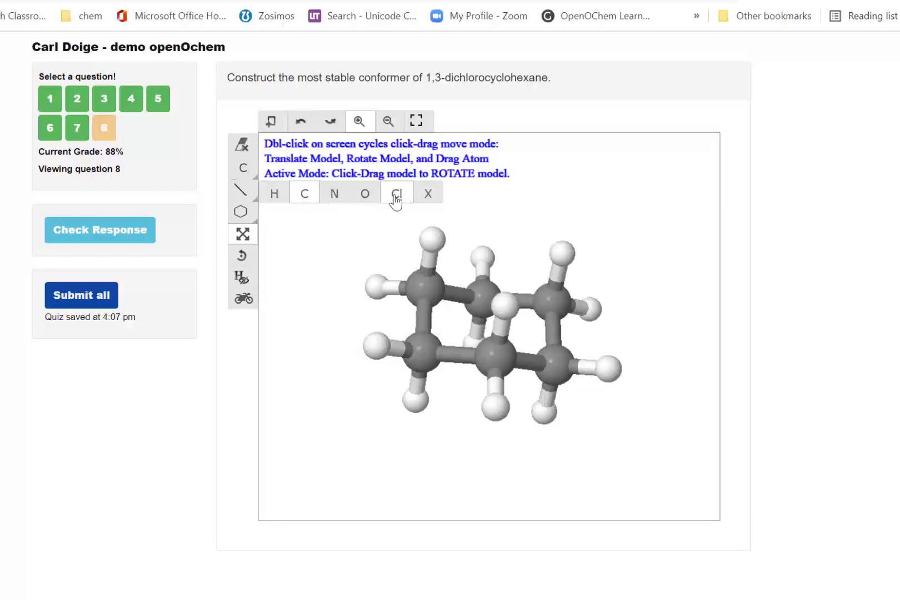
{"action": "left_click", "coordinate": [377, 347]}
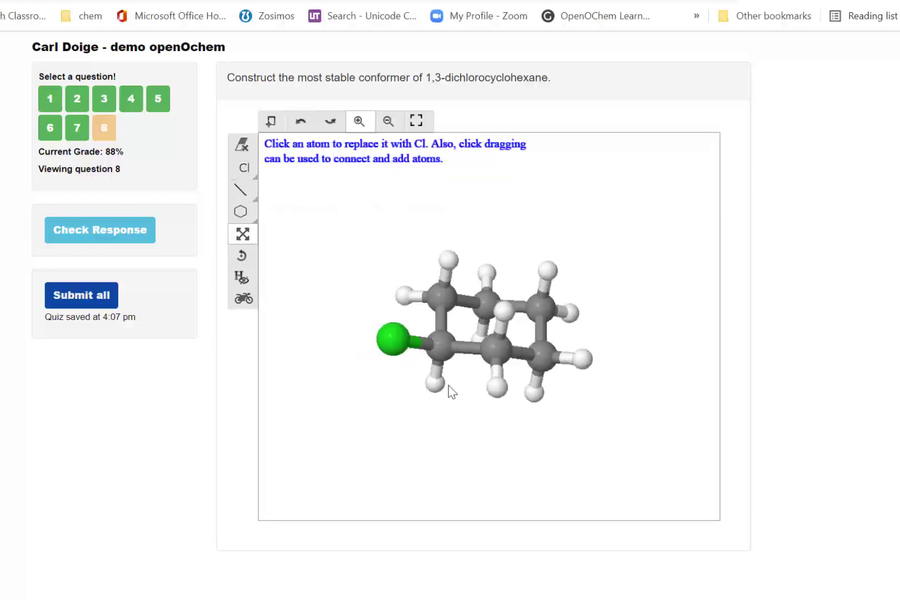
{"action": "left_click", "coordinate": [581, 358]}
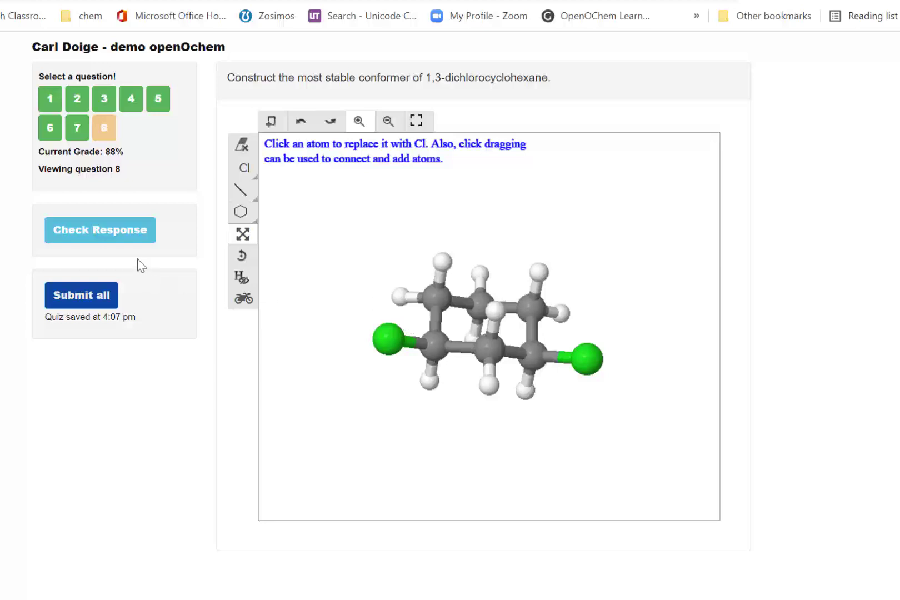
{"action": "left_click", "coordinate": [130, 231]}
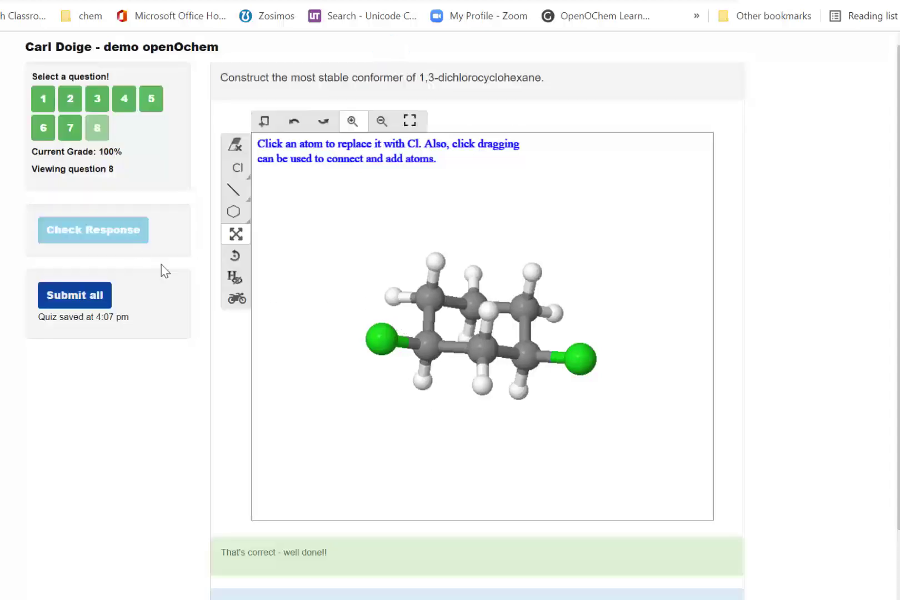